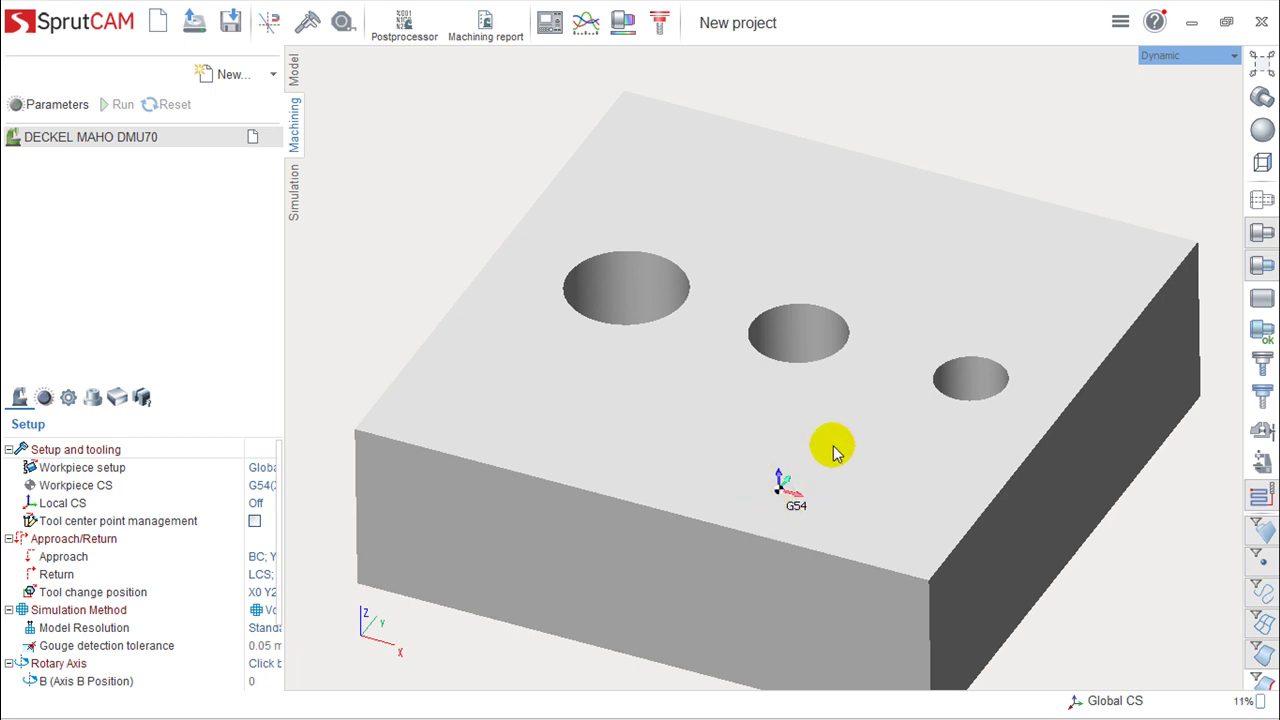
Inspect the block's holes, then add a Roughing > Hole machining operation under the DMU70 setup.
middle_click_drag(828, 443, 824, 418)
scroll(822, 418, "up", 1)
scroll(822, 420, "down", 1)
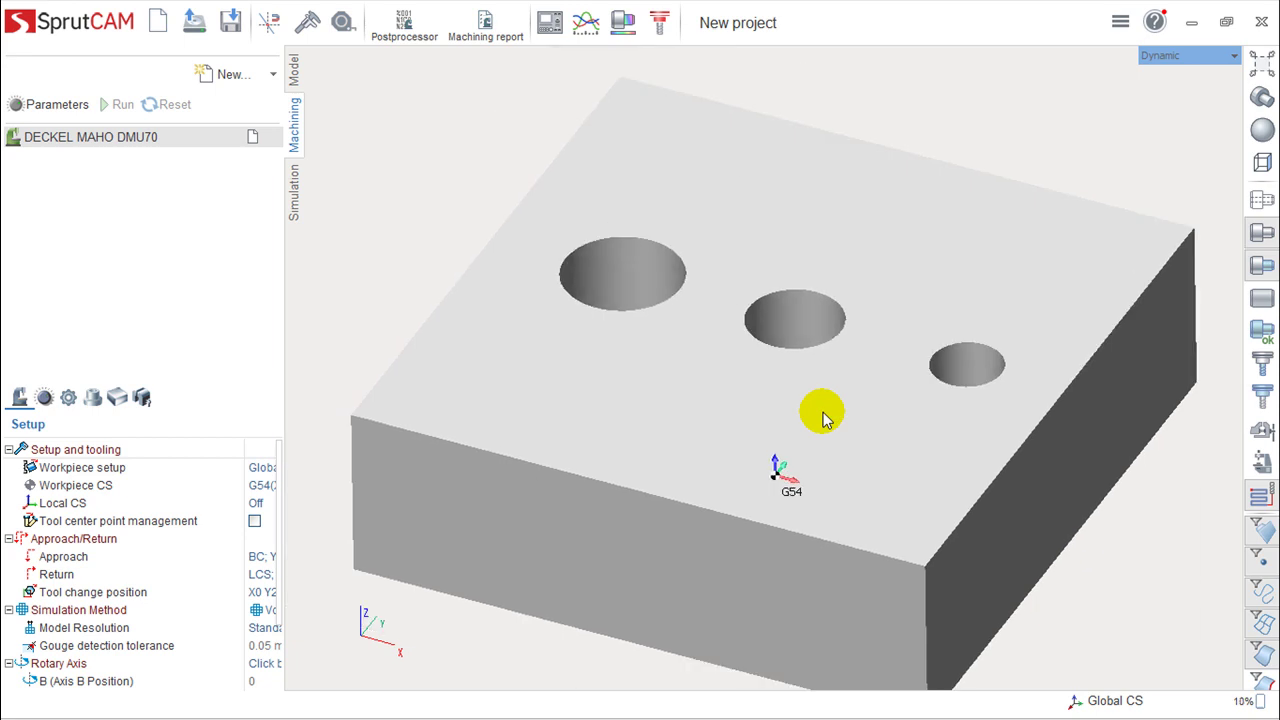
scroll(822, 422, "down", 1)
middle_click_drag(822, 422, 812, 425)
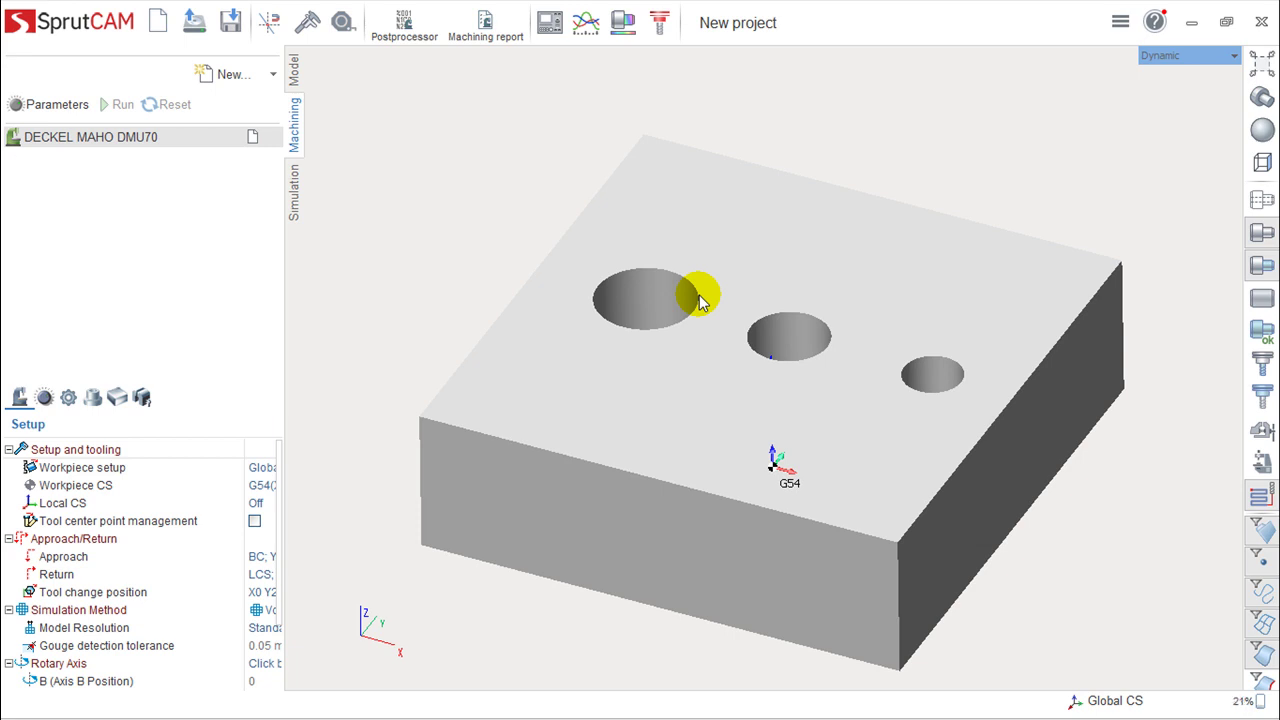
mouse_move(751, 297)
middle_mouse_down()
mouse_move(734, 394)
mouse_move(751, 297)
mouse_move(711, 197)
mouse_move(729, 151)
mouse_move(771, 395)
mouse_move(766, 297)
mouse_move(757, 313)
middle_mouse_up()
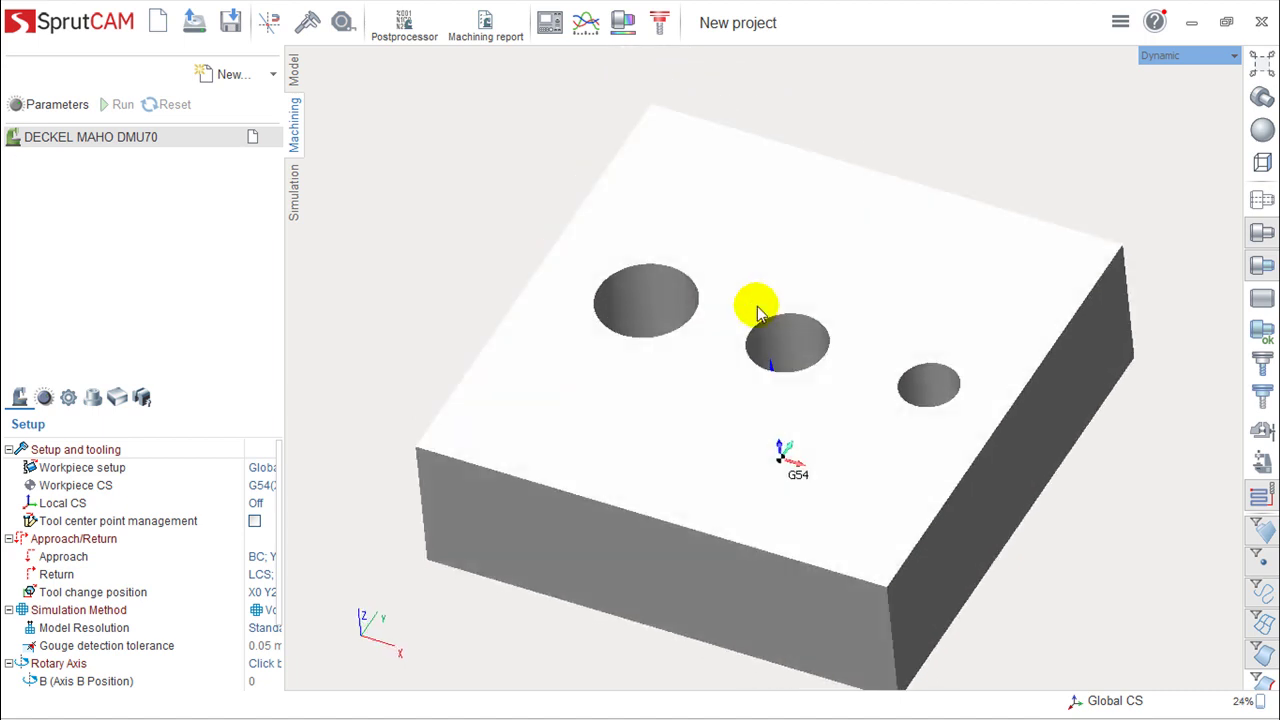
middle_click_drag(714, 363, 725, 369)
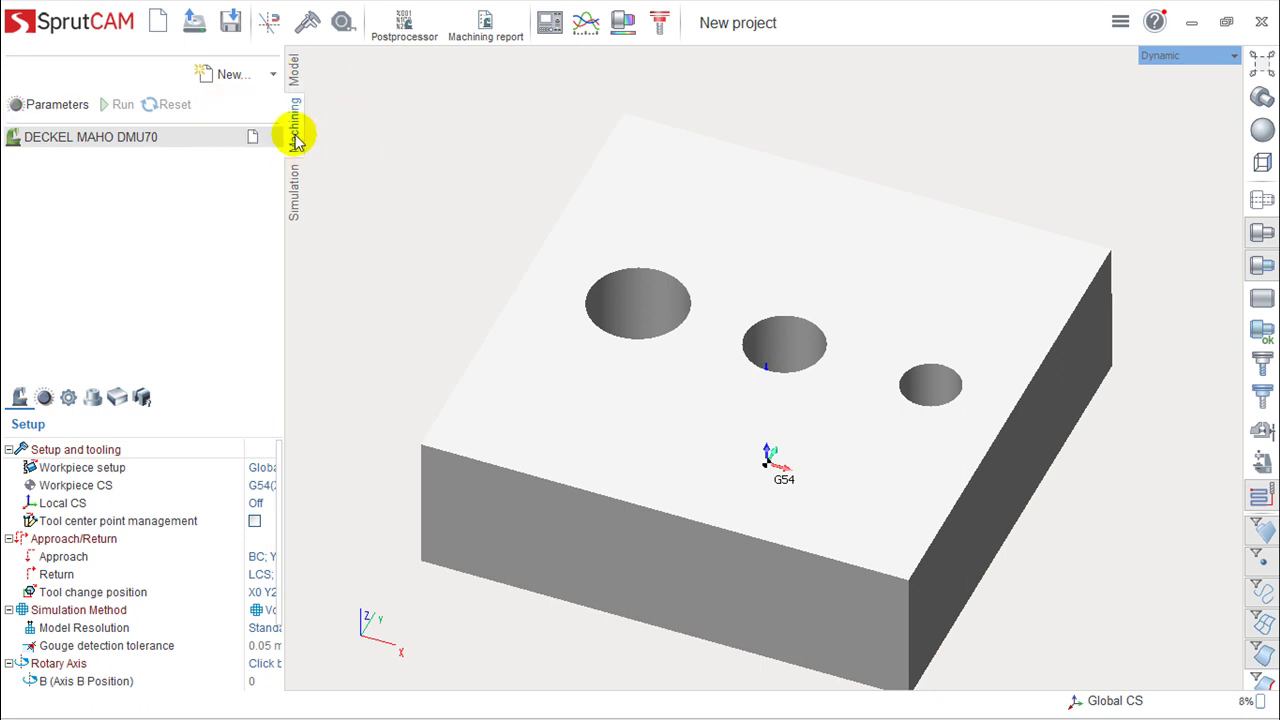
left_click(270, 78)
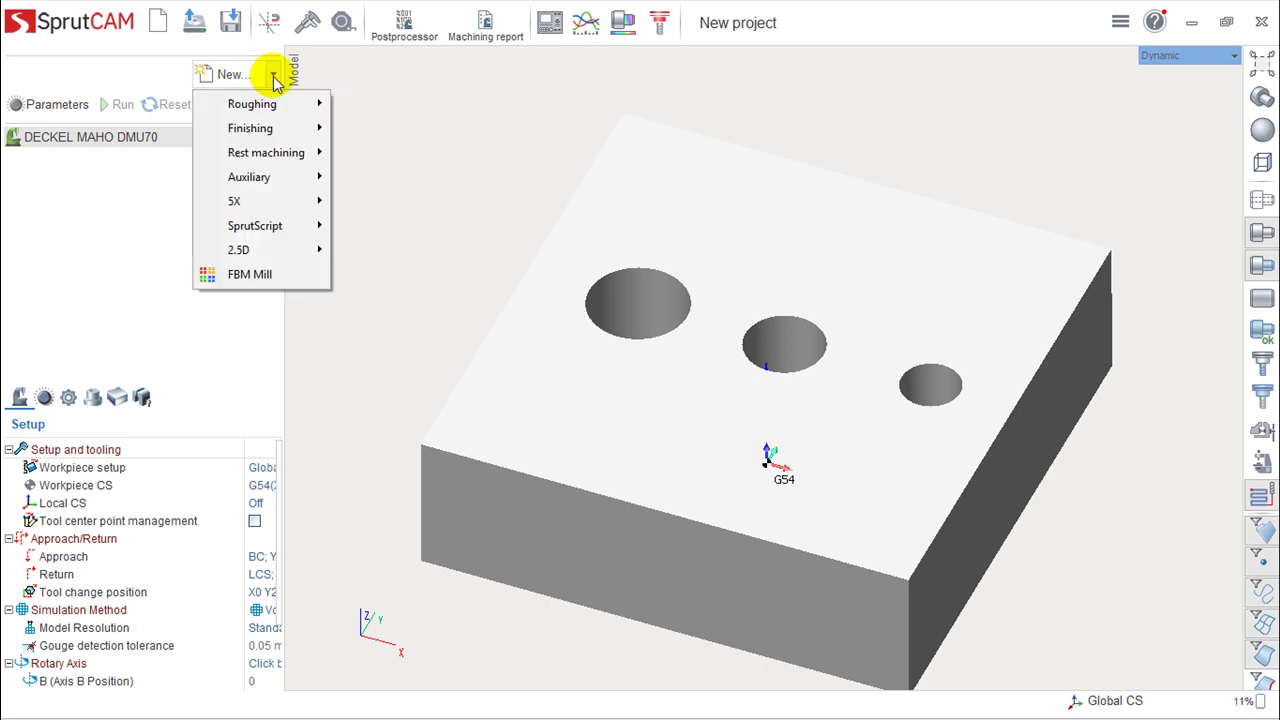
mouse_move(255, 104)
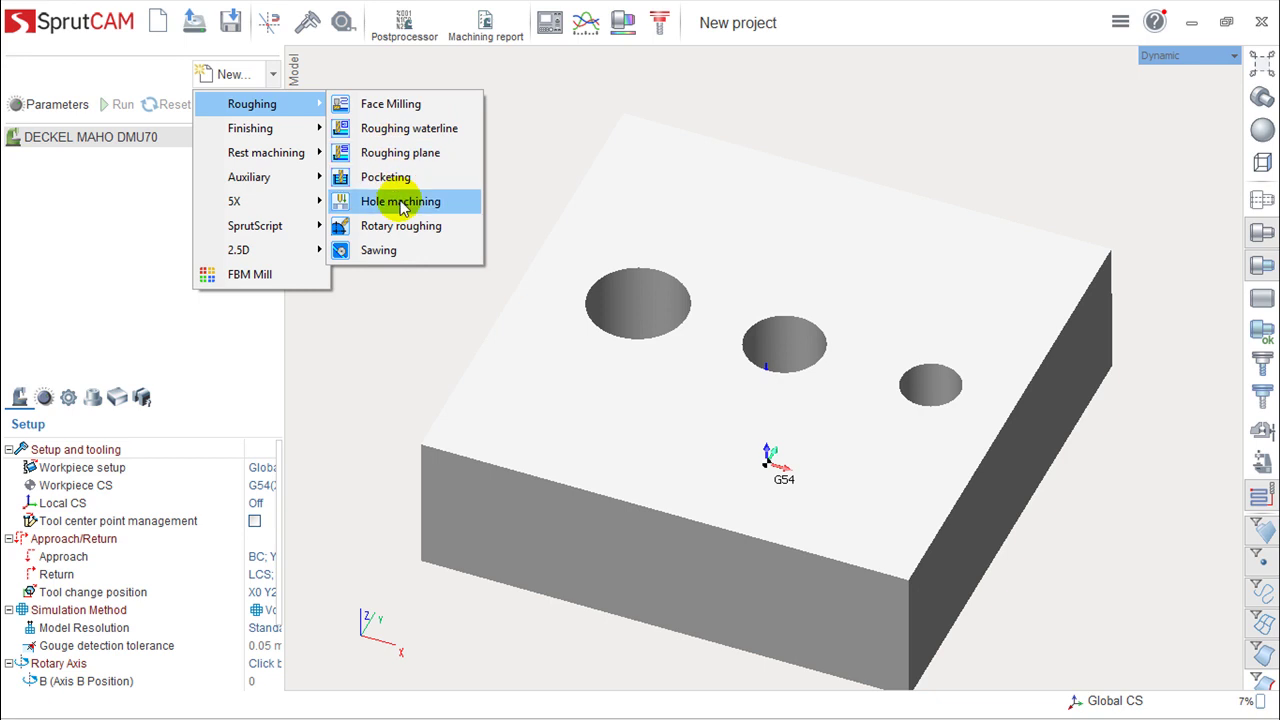
left_click_drag(405, 206, 445, 232)
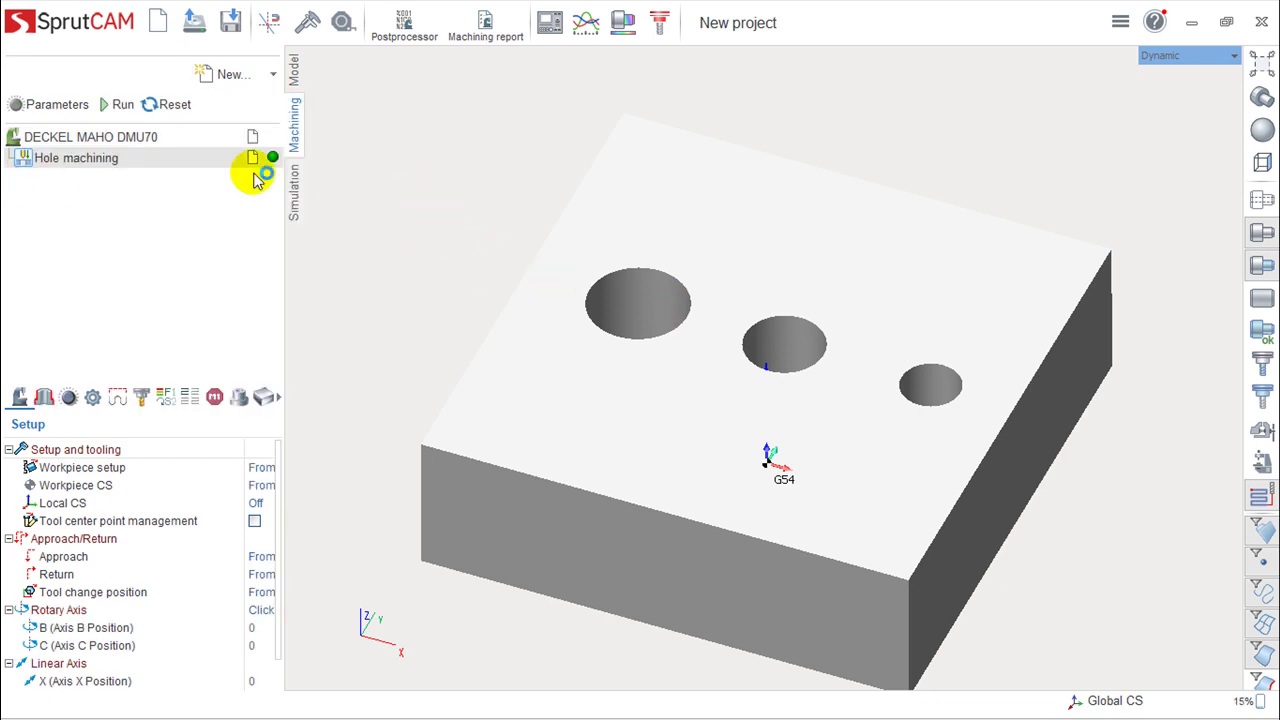
On the operation's Tool page, confirm Drill group and subtype, length 170, diameter 10.
double_click(70, 163)
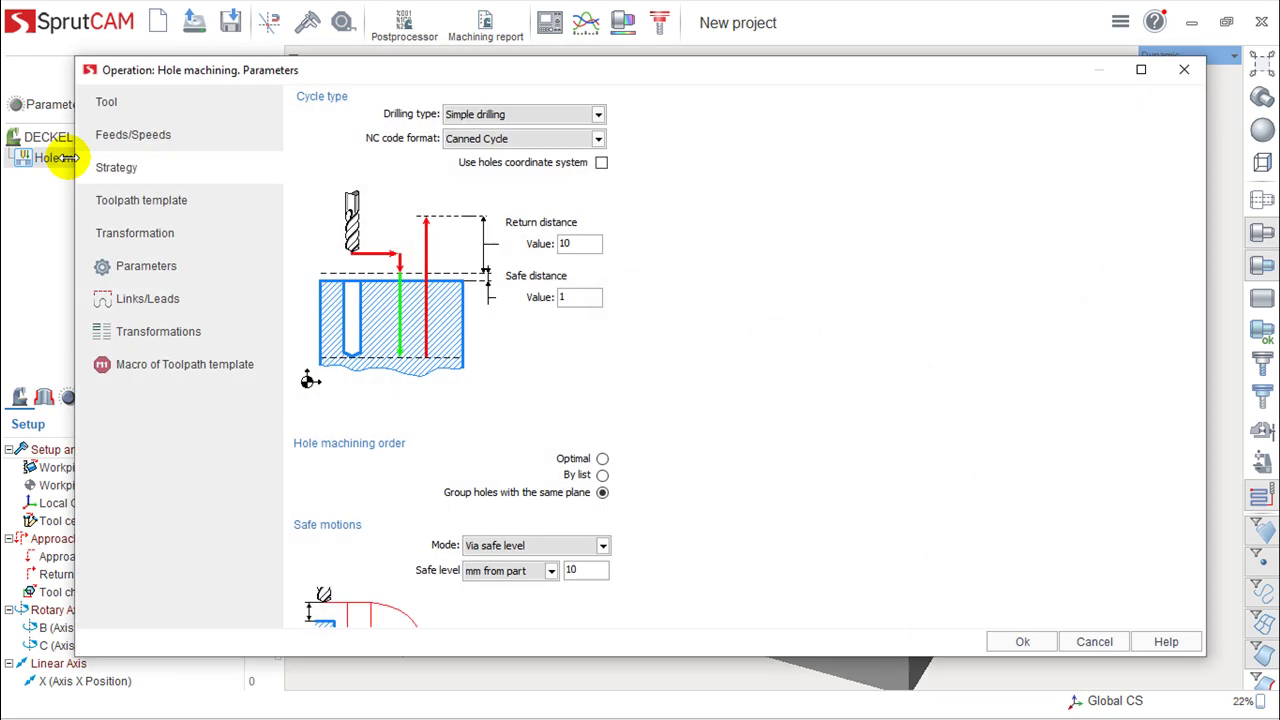
left_click(114, 106)
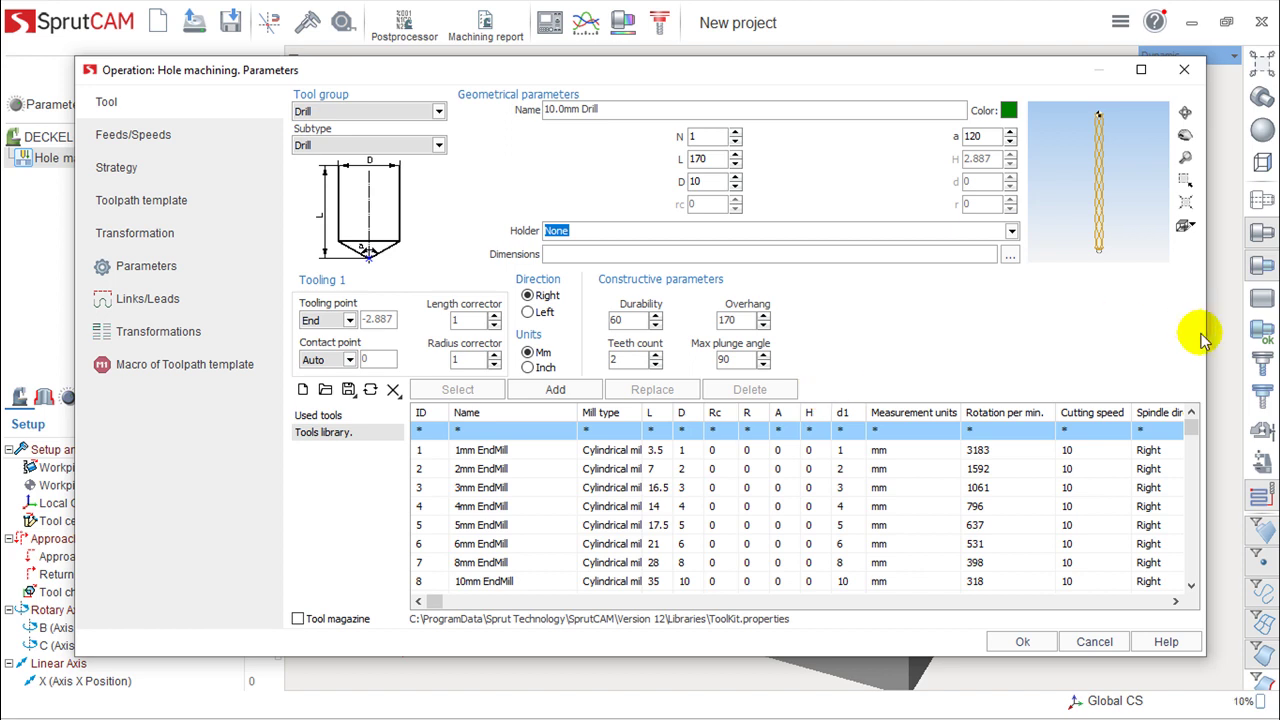
left_click(436, 115)
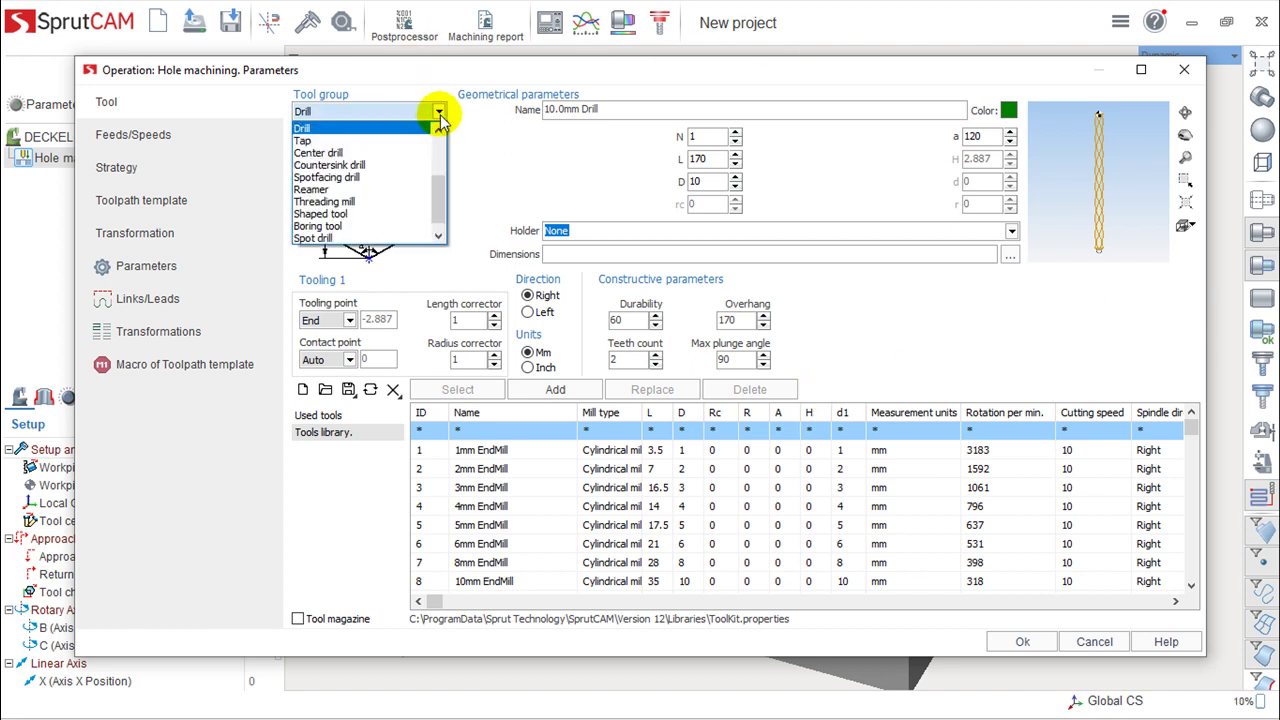
mouse_move(444, 195)
left_mouse_down()
mouse_move(445, 147)
mouse_move(438, 168)
left_mouse_up()
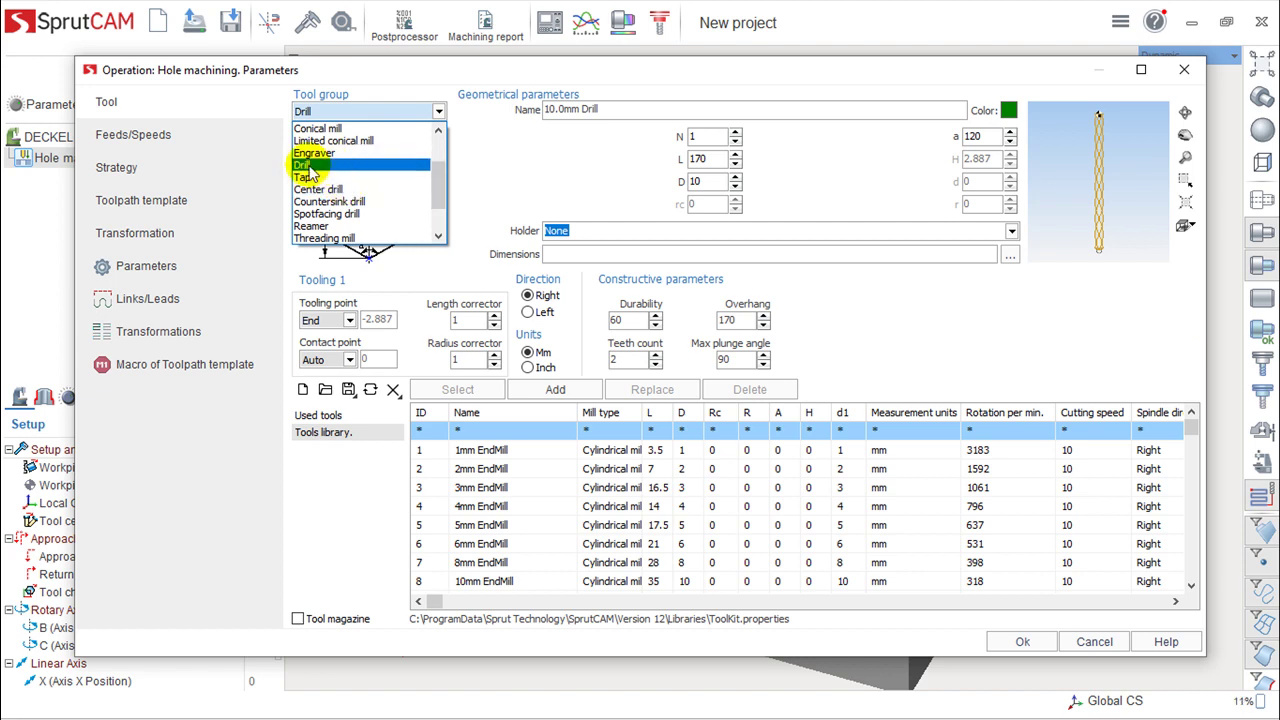
left_click(308, 166)
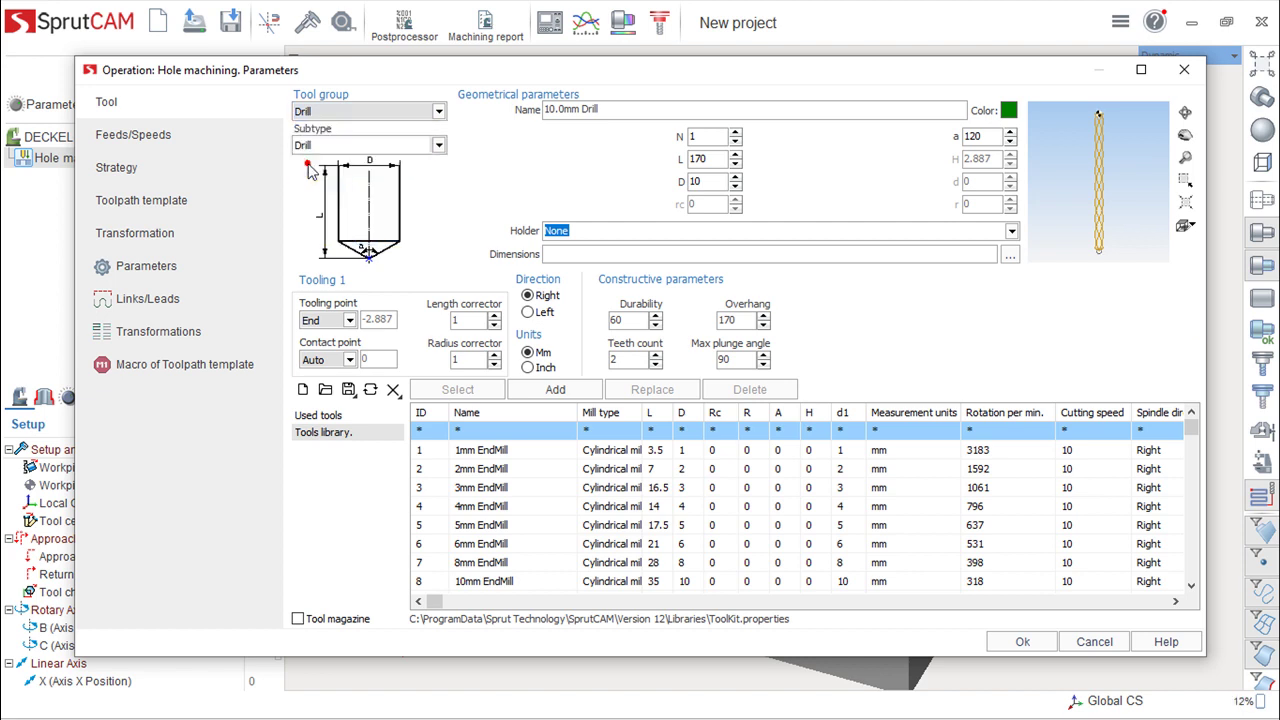
left_click(438, 145)
left_click(434, 155)
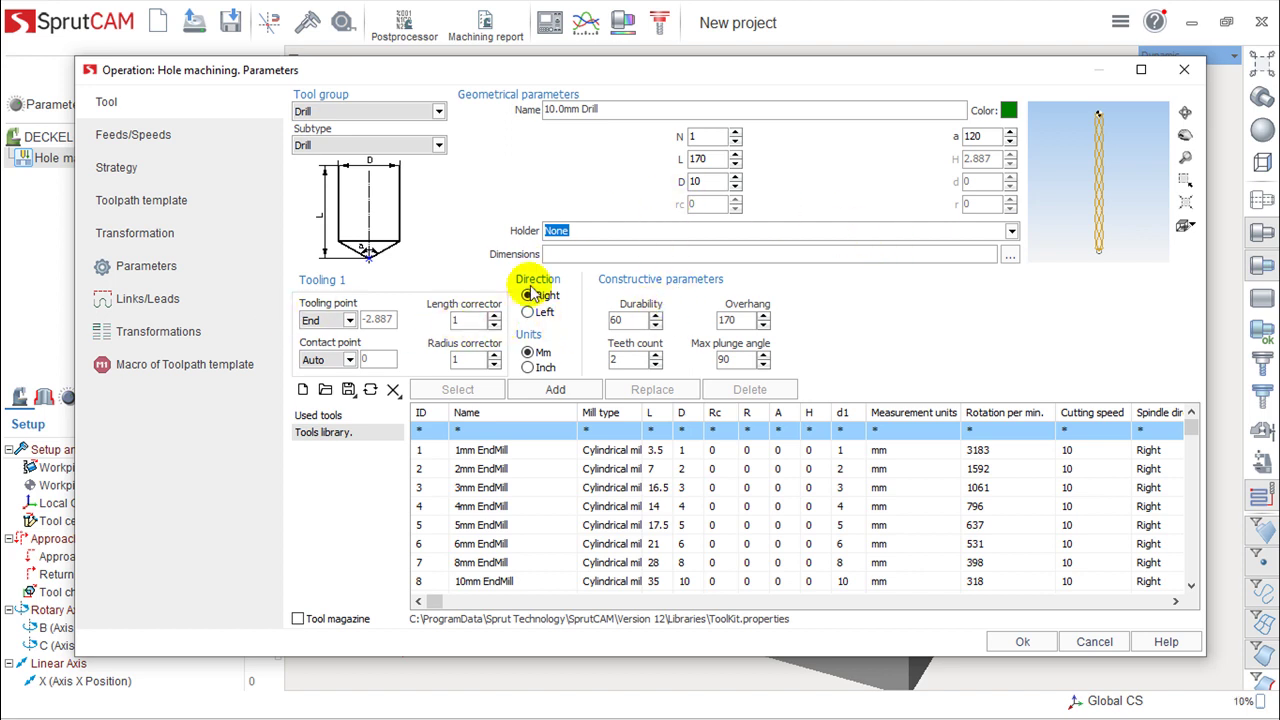
double_click(713, 160)
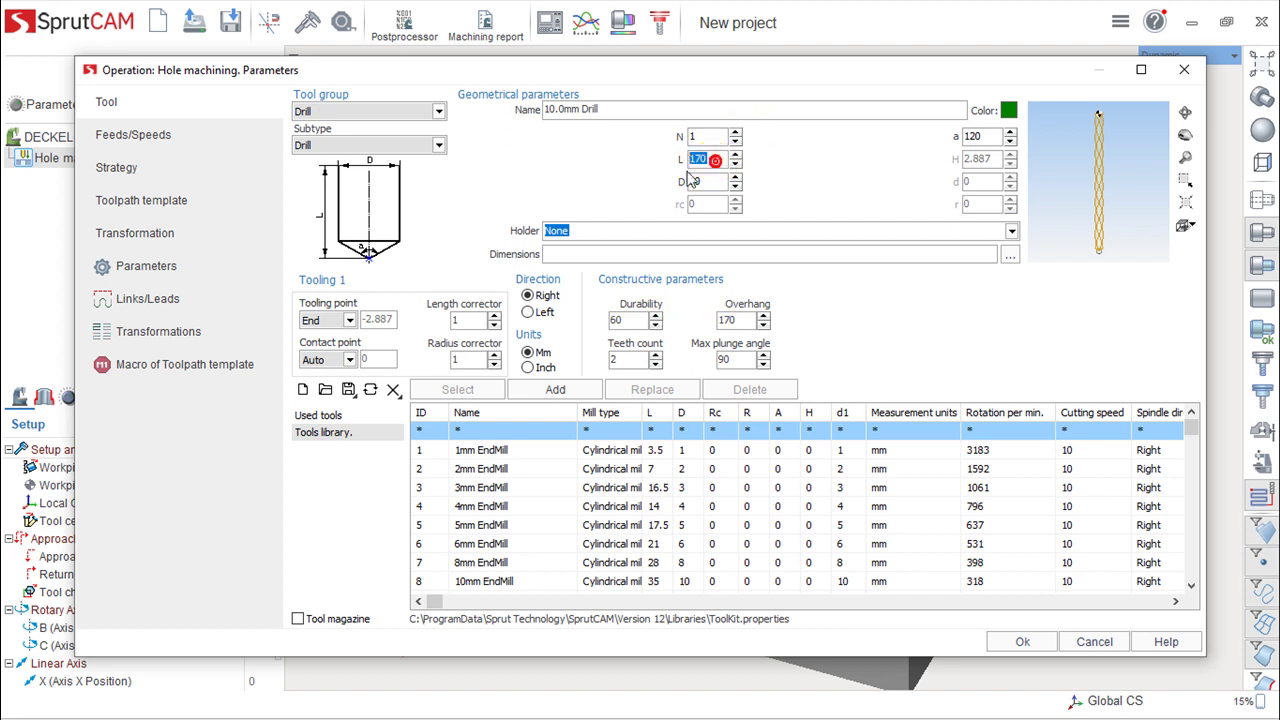
double_click(713, 181)
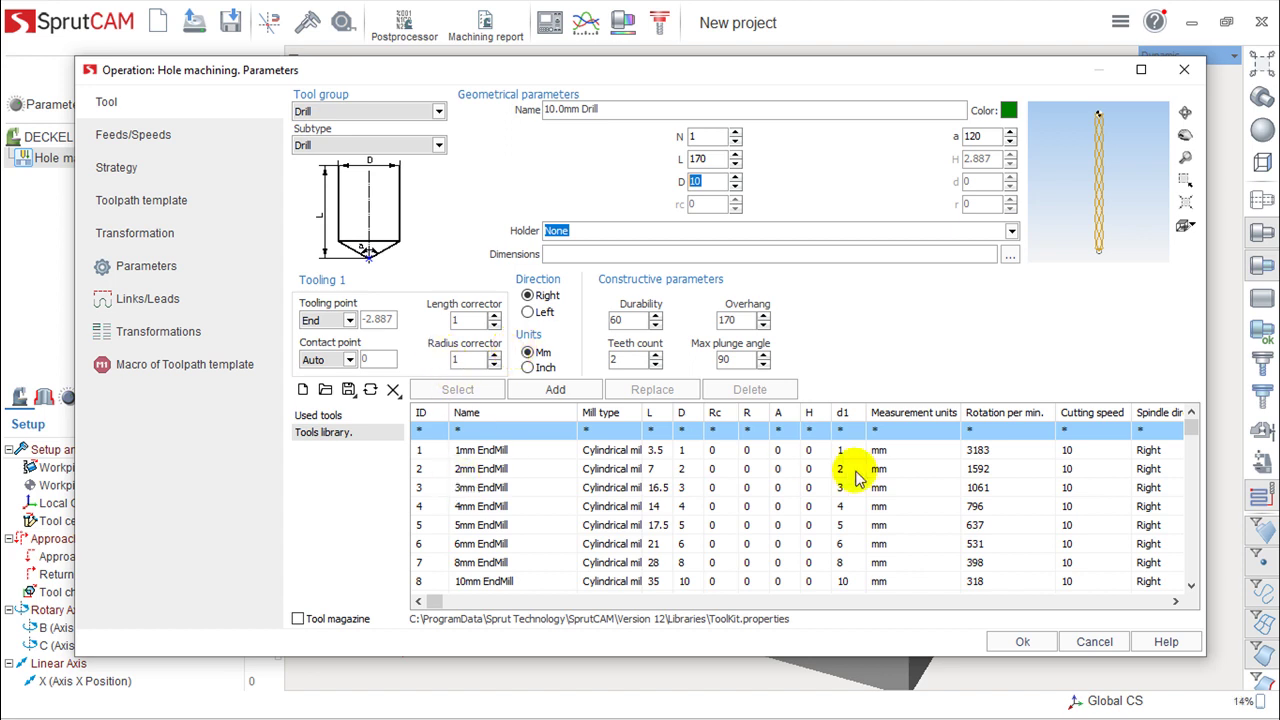
Load the 6mm EndMill from the tool library and set its tool group to Drill.
left_click(495, 546)
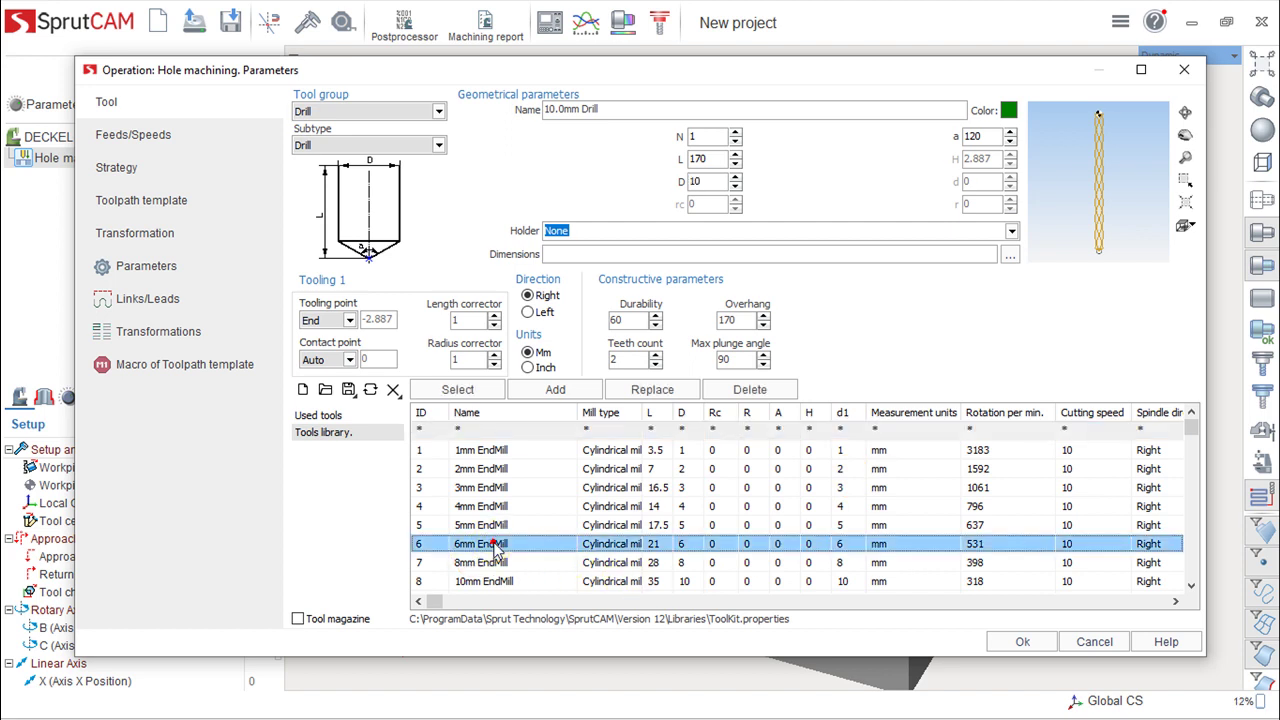
double_click(495, 546)
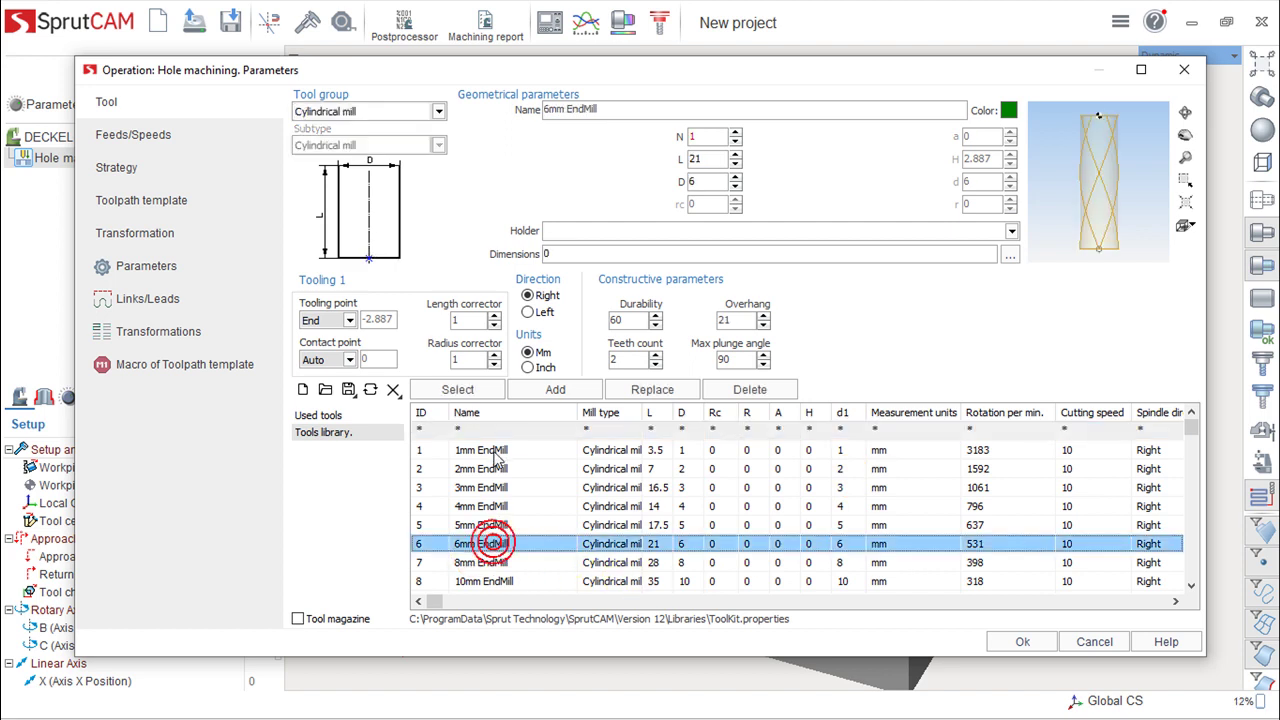
left_click(438, 113)
left_click(315, 230)
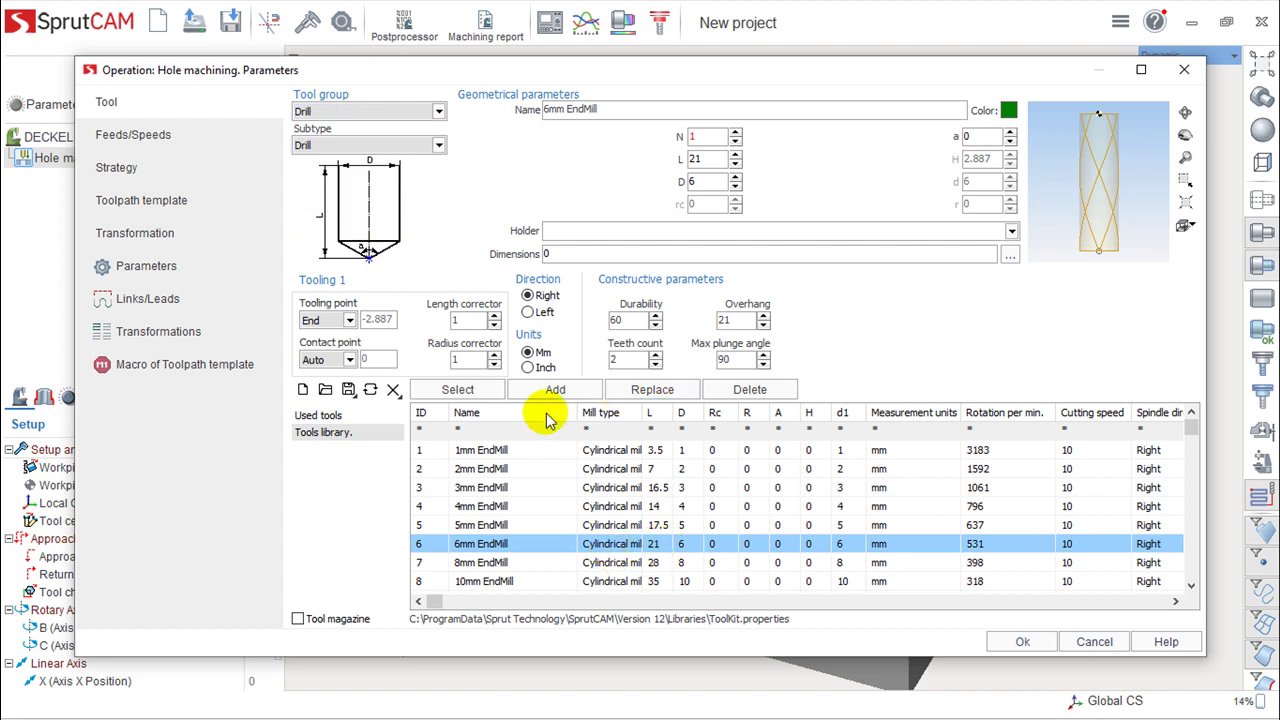
double_click(557, 543)
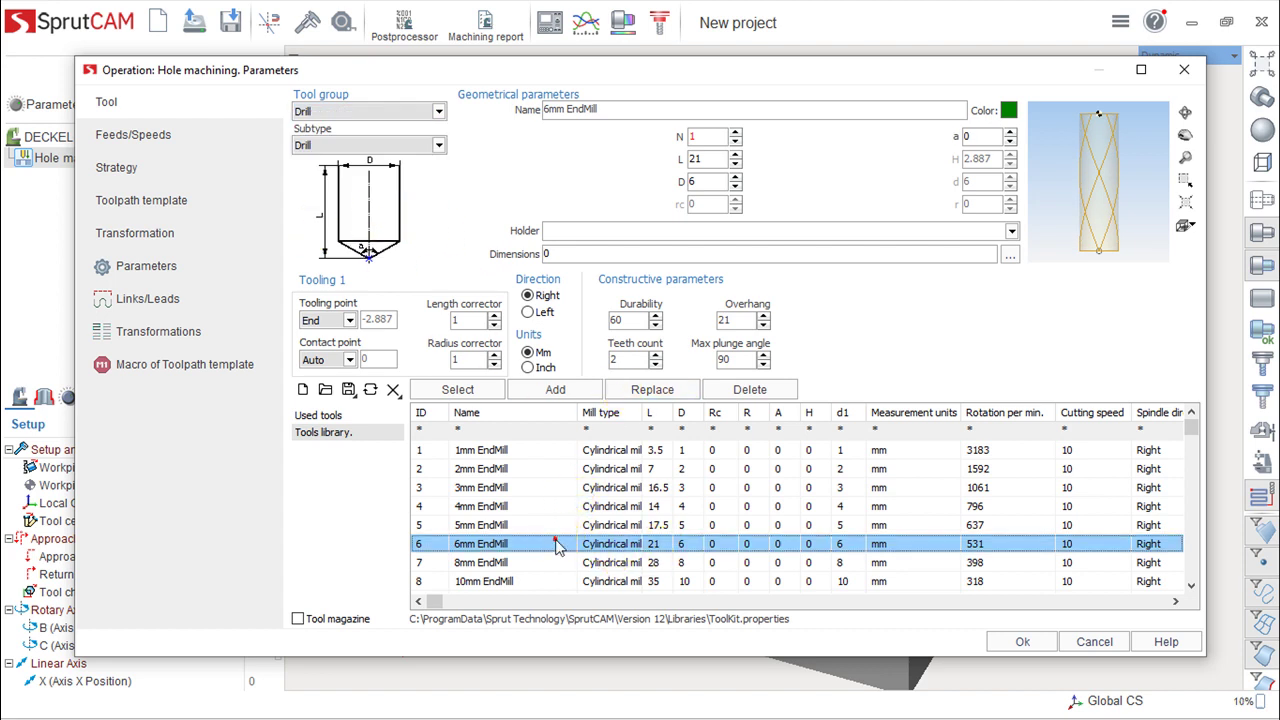
left_click(433, 118)
left_click(320, 228)
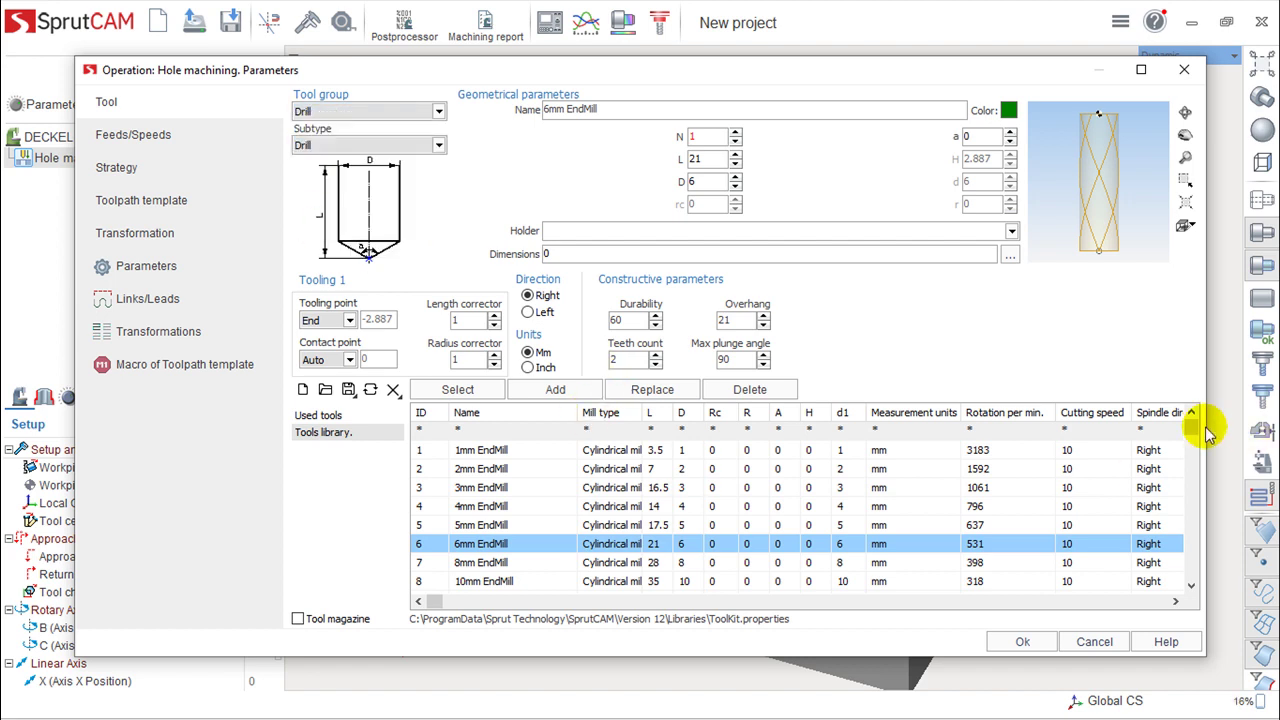
Scroll the tool library and load the 7.0mm Drill instead.
left_click_drag(1191, 420, 1195, 487)
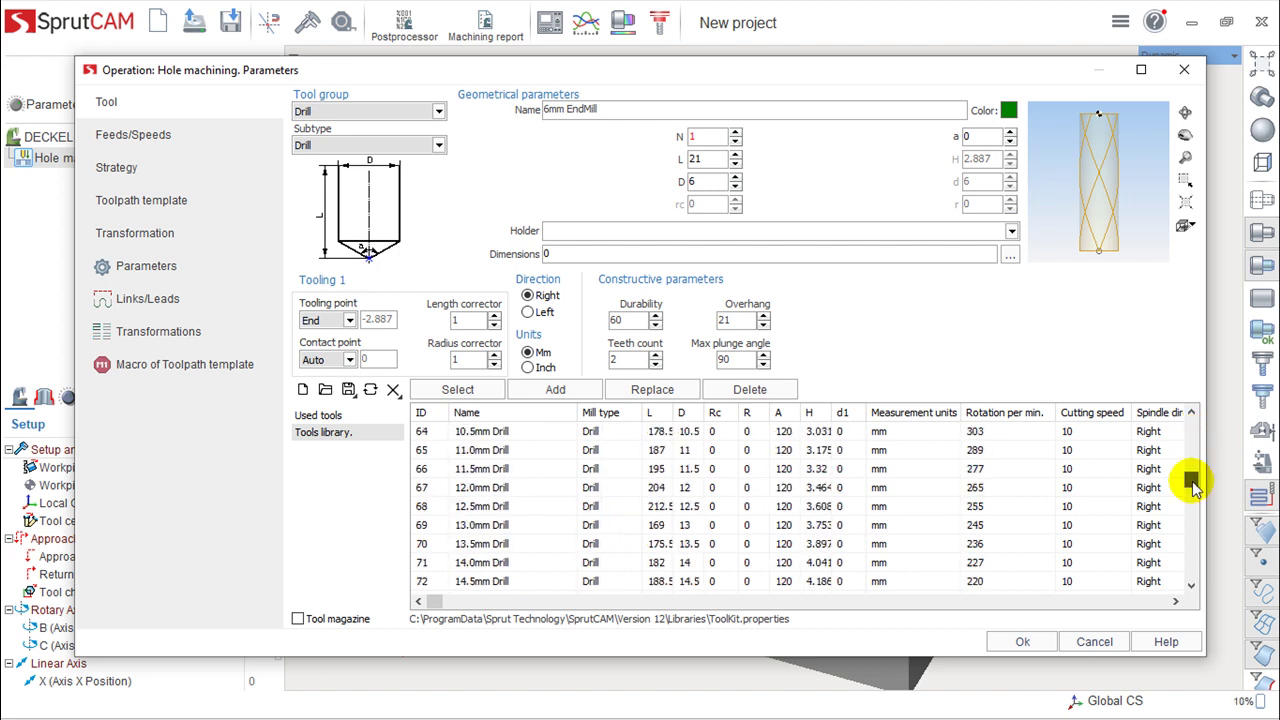
scroll(1193, 483, "up", 2)
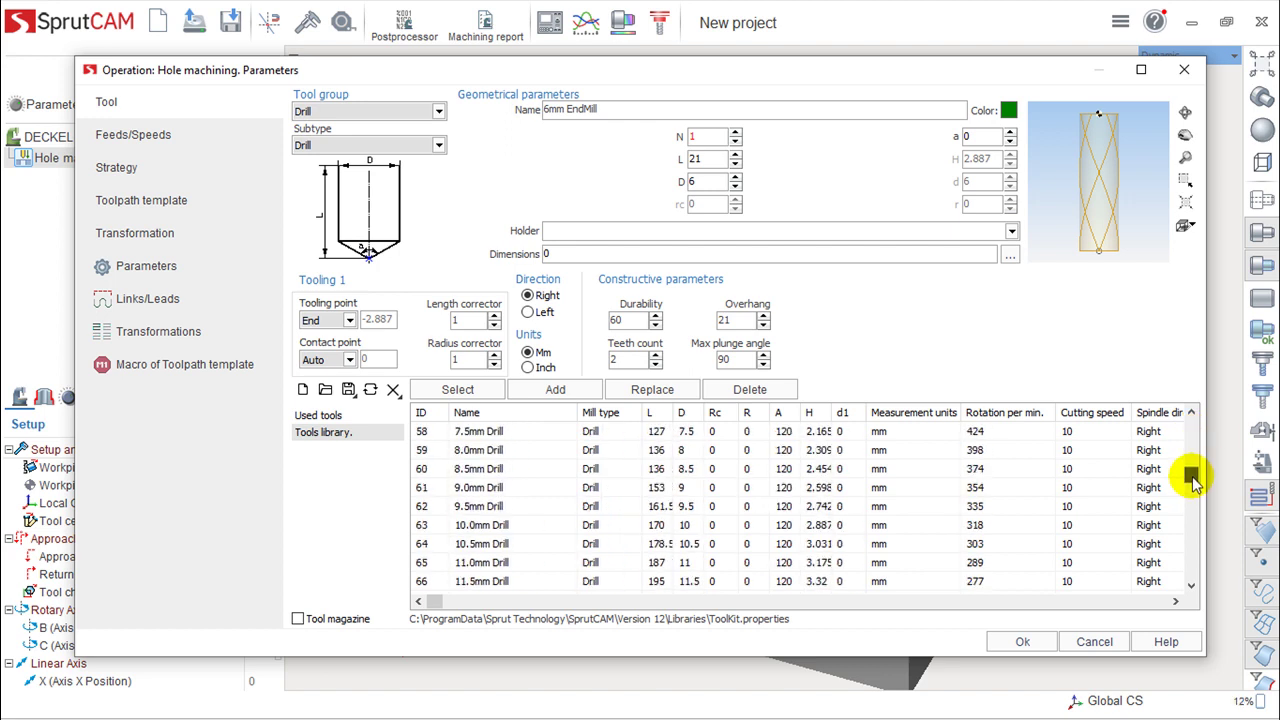
scroll(1193, 480, "up", 1)
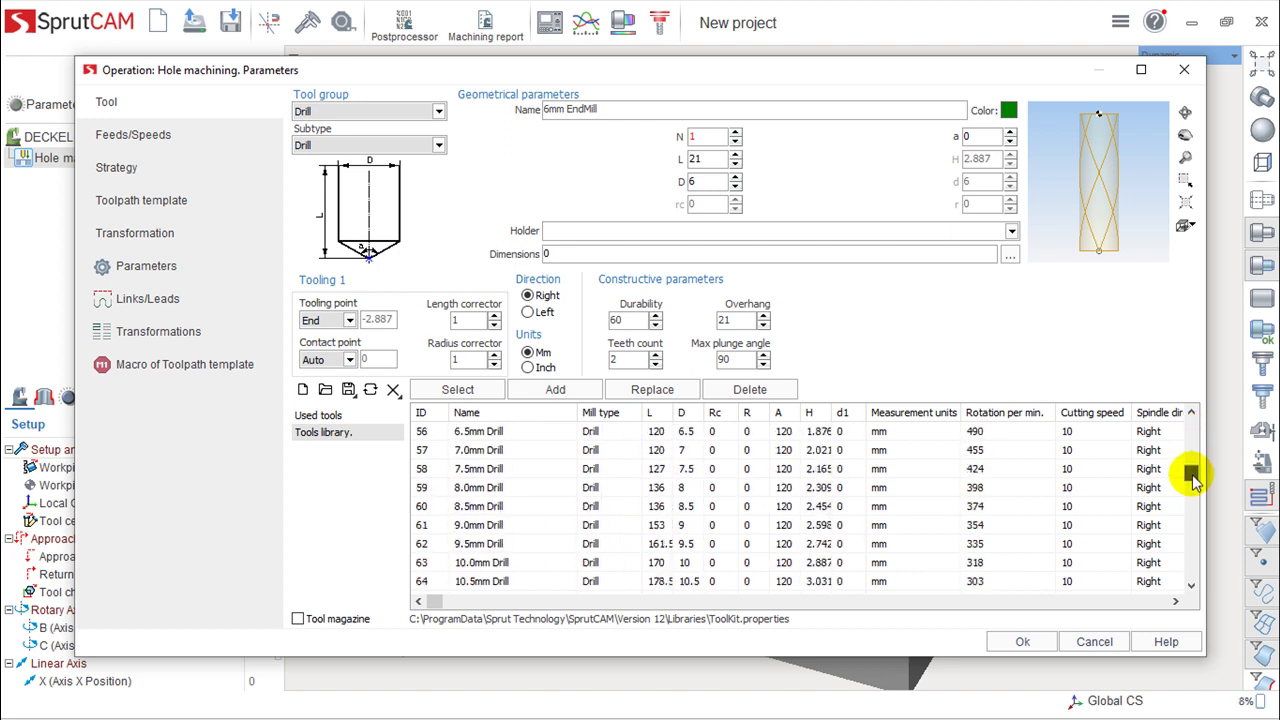
left_click(480, 452)
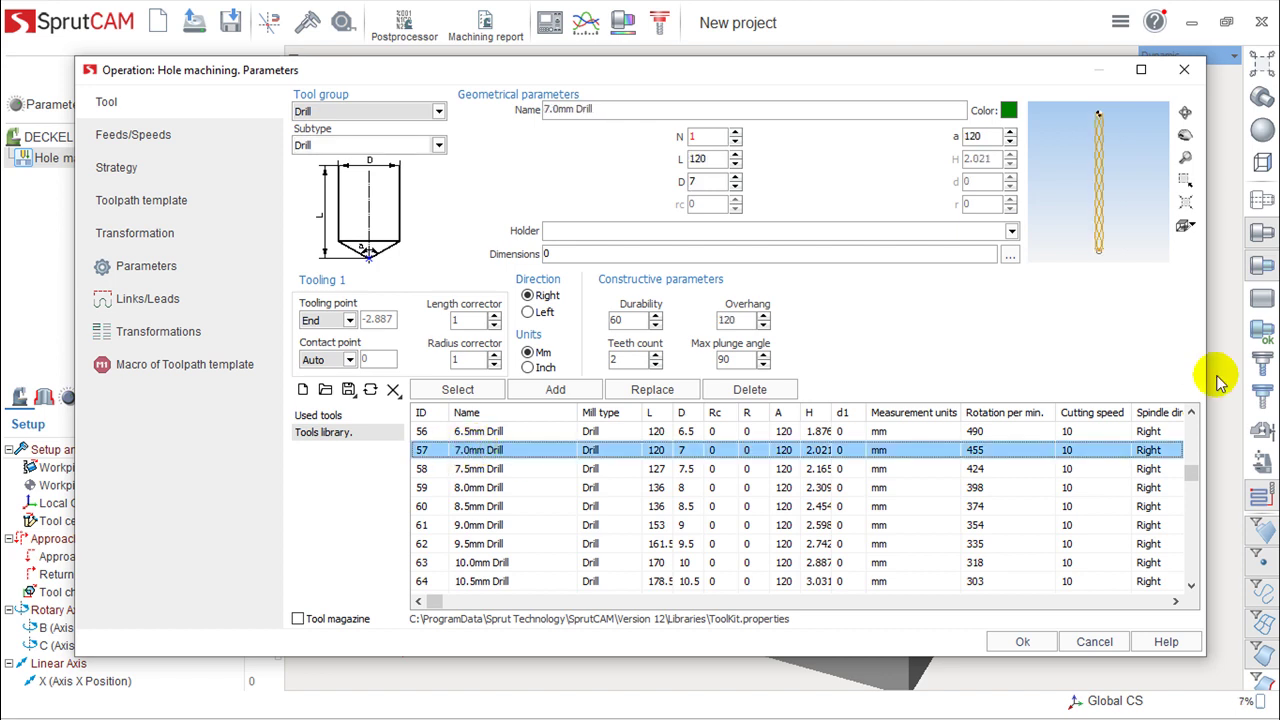
Check feeds and speeds (455 rpm, cut feed 200, flood coolant), then view the Strategy settings.
left_click(143, 142)
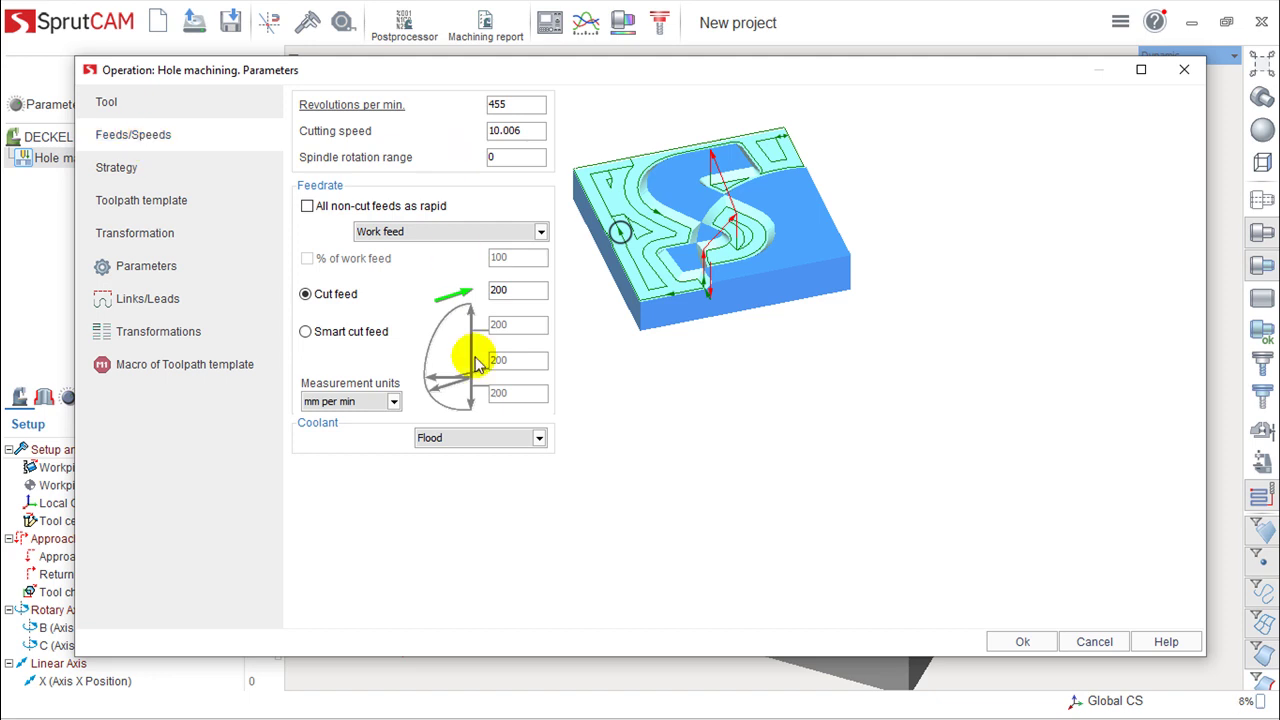
left_click(133, 172)
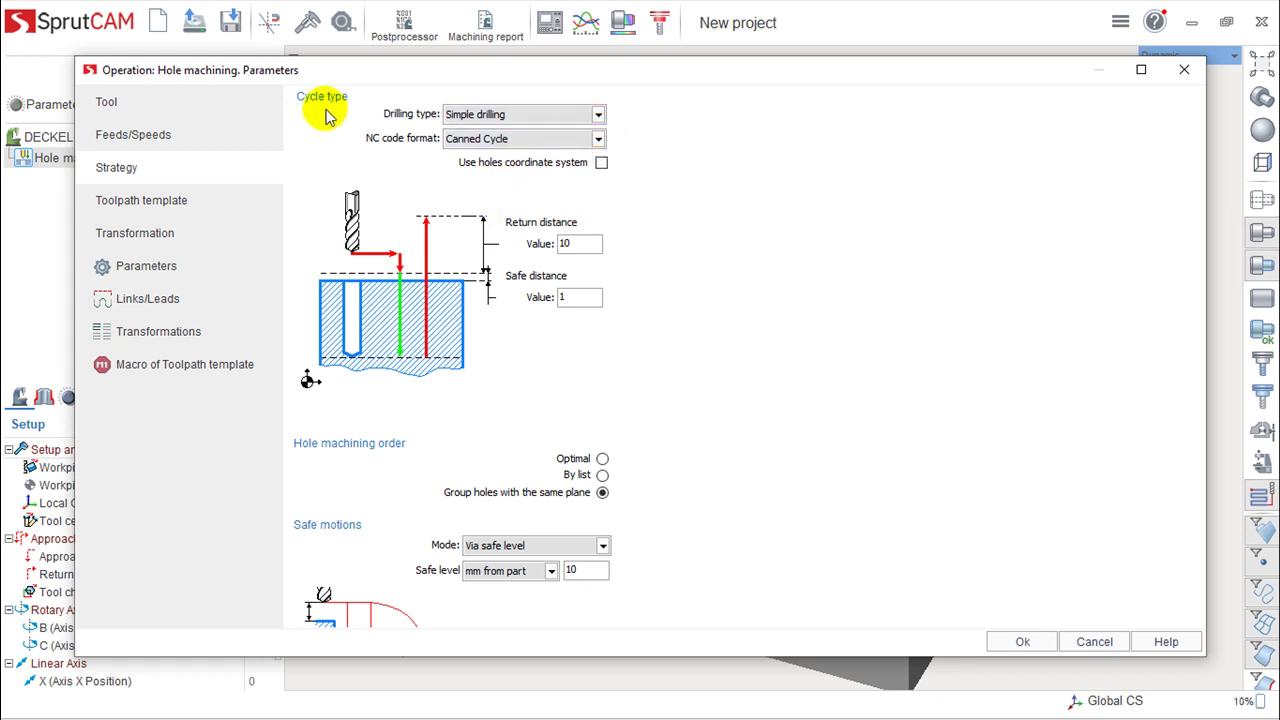
Try the Chip breaking and Tapping cycles, then set the drilling type to Simple drilling.
left_click(597, 115)
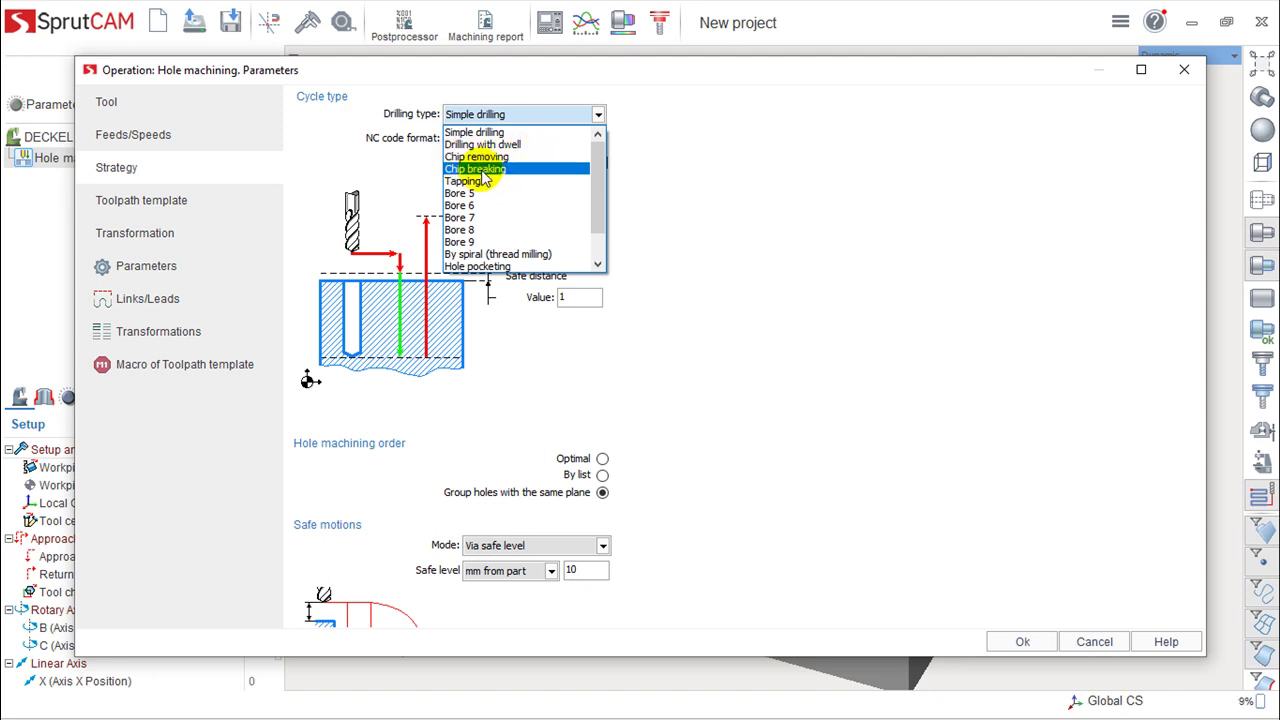
left_click(482, 170)
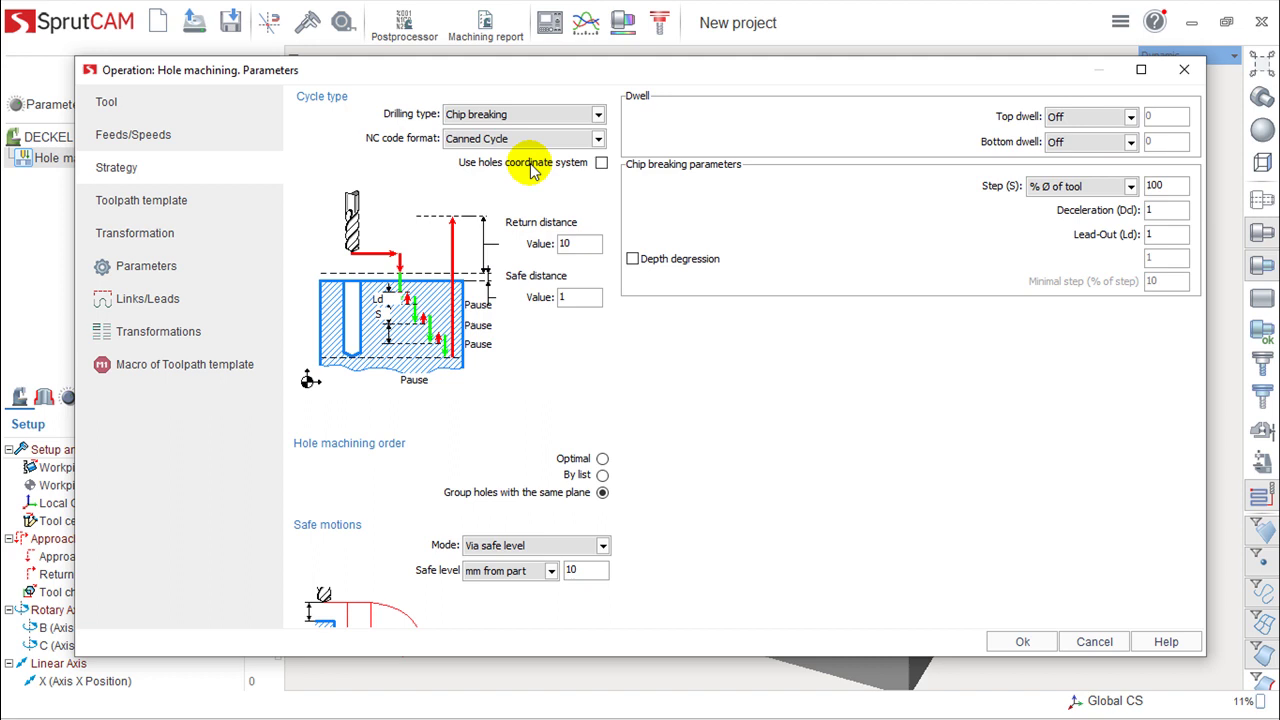
left_click(597, 114)
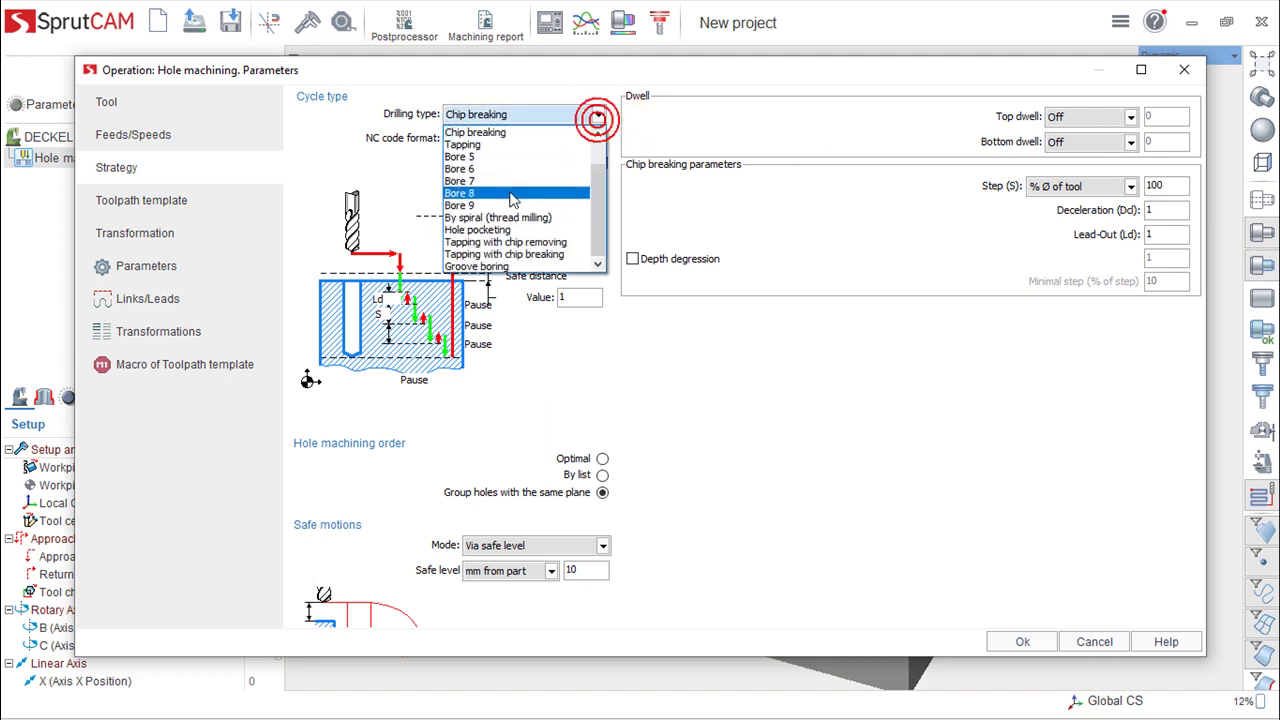
left_click(462, 145)
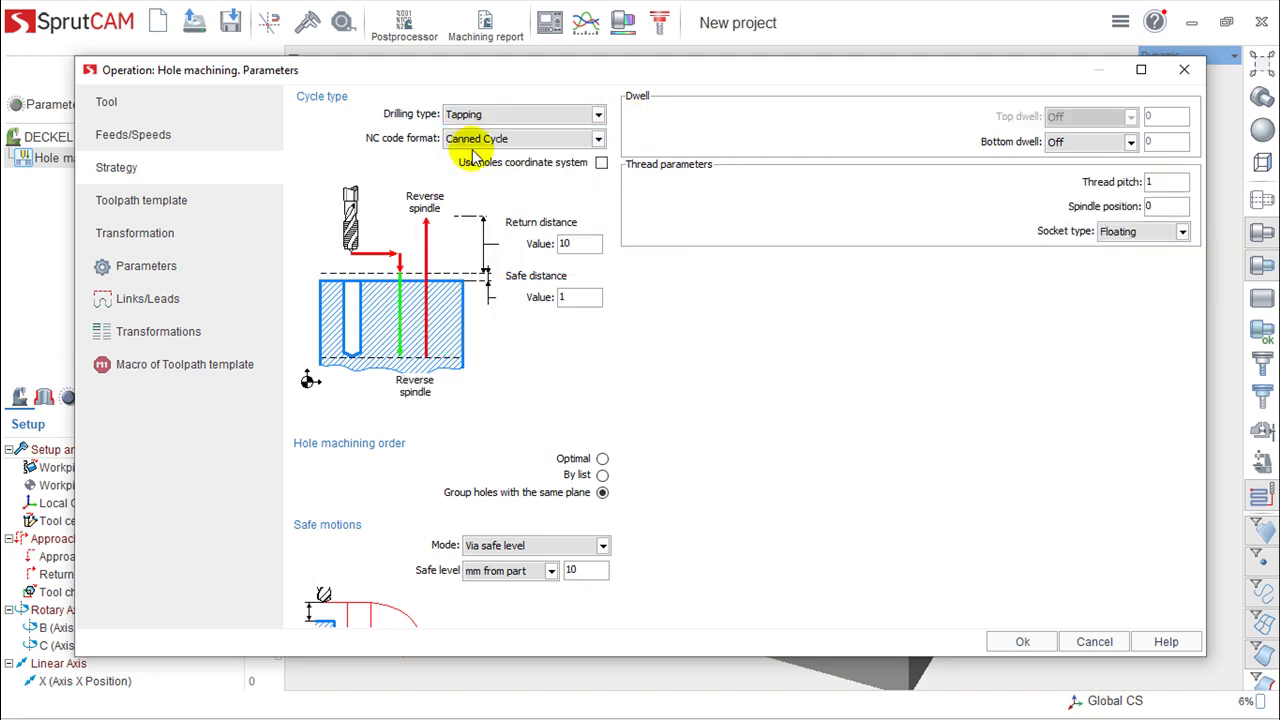
left_click(597, 114)
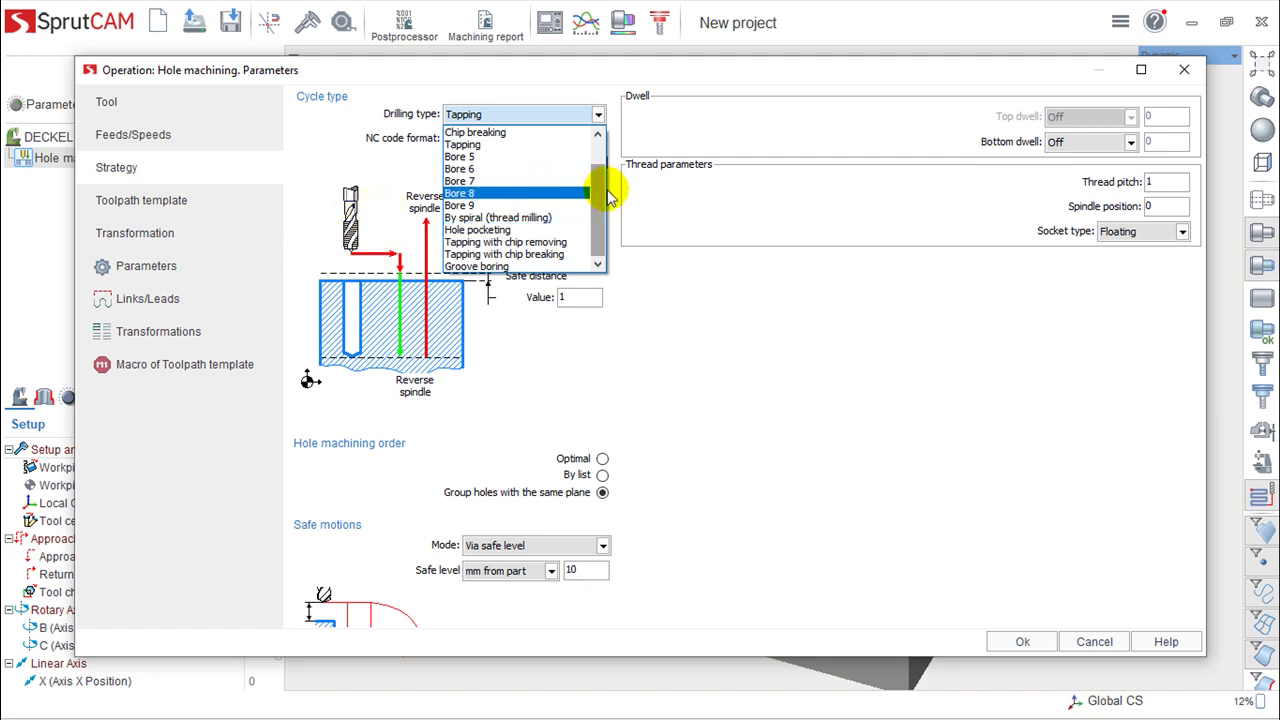
left_click_drag(600, 194, 600, 177)
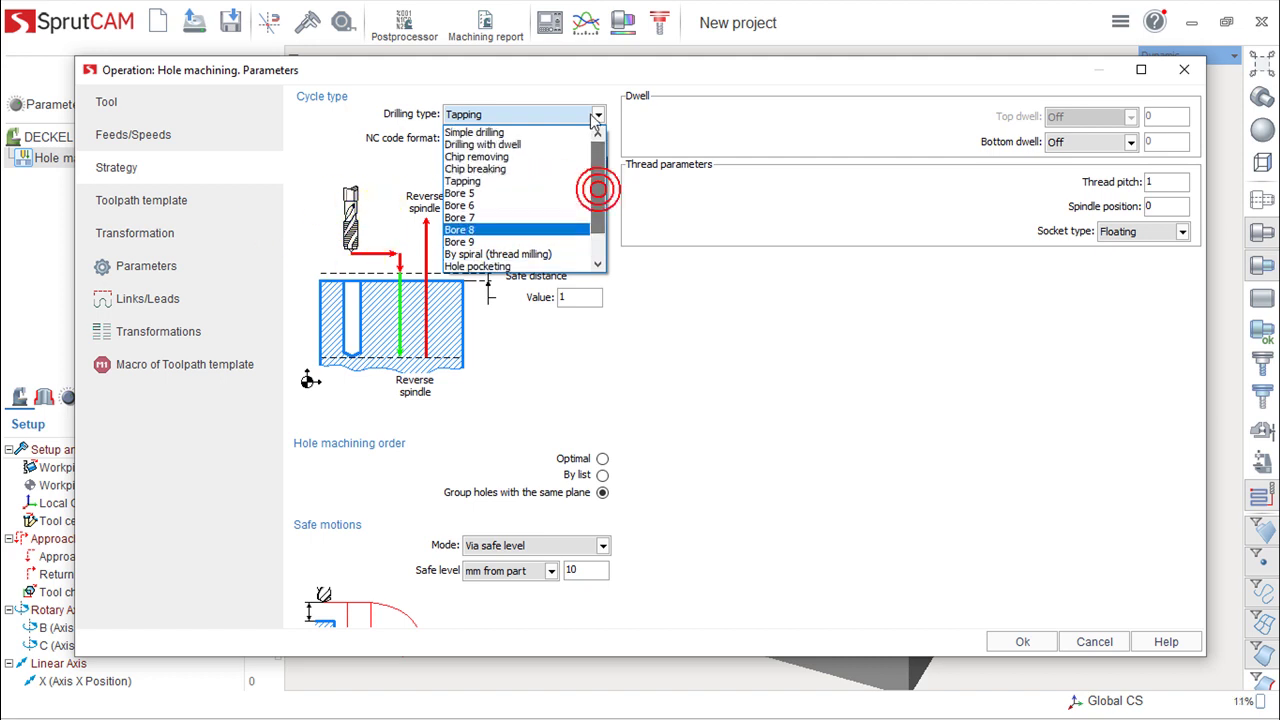
left_click(460, 134)
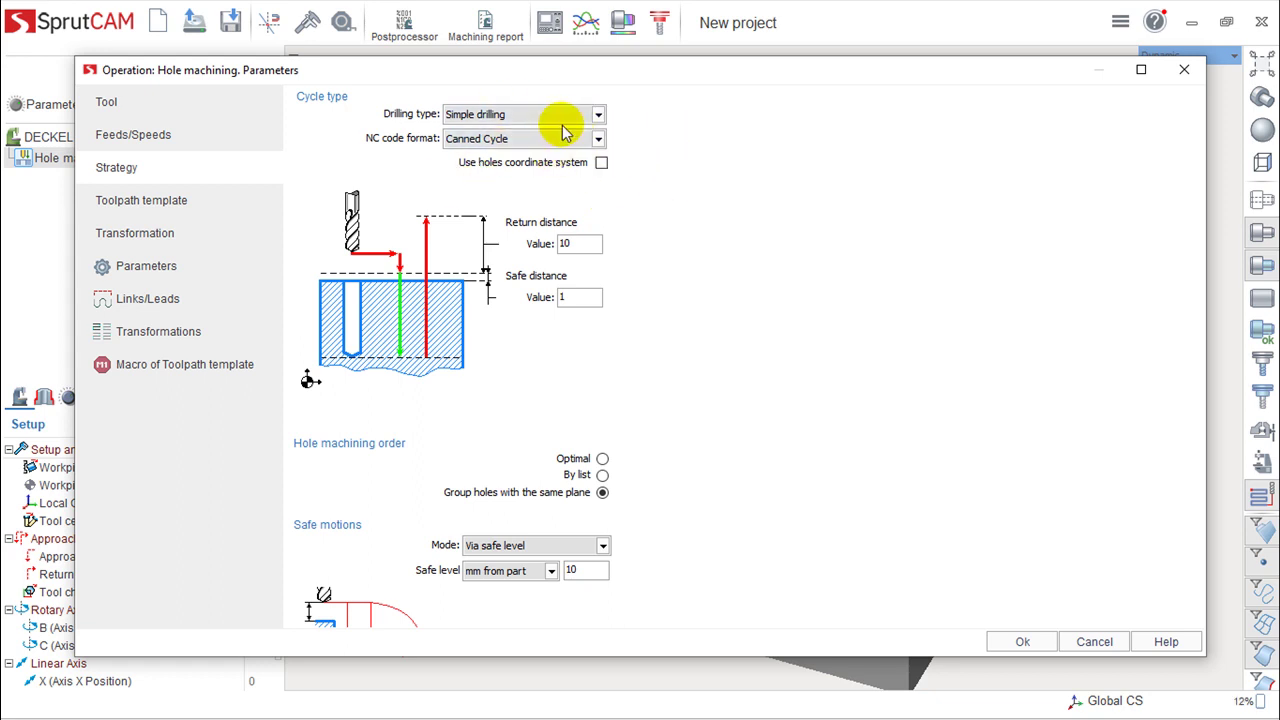
left_click(601, 163)
left_click(601, 163)
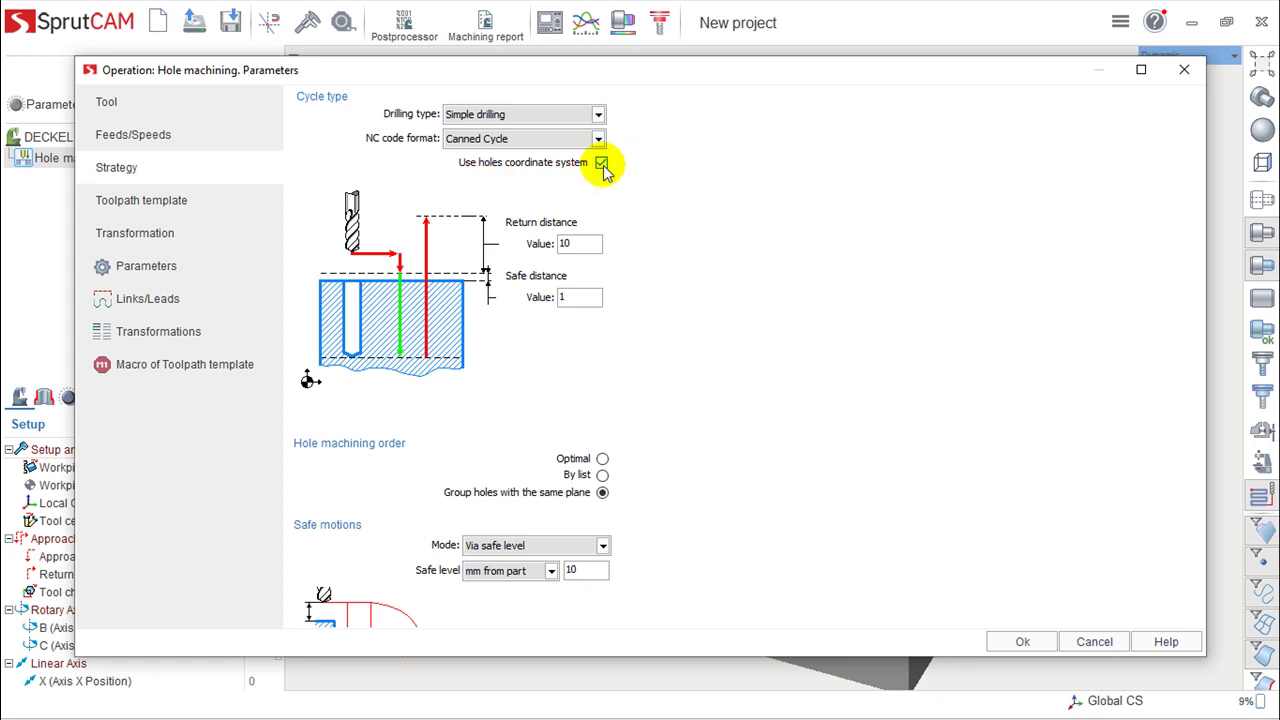
double_click(566, 244)
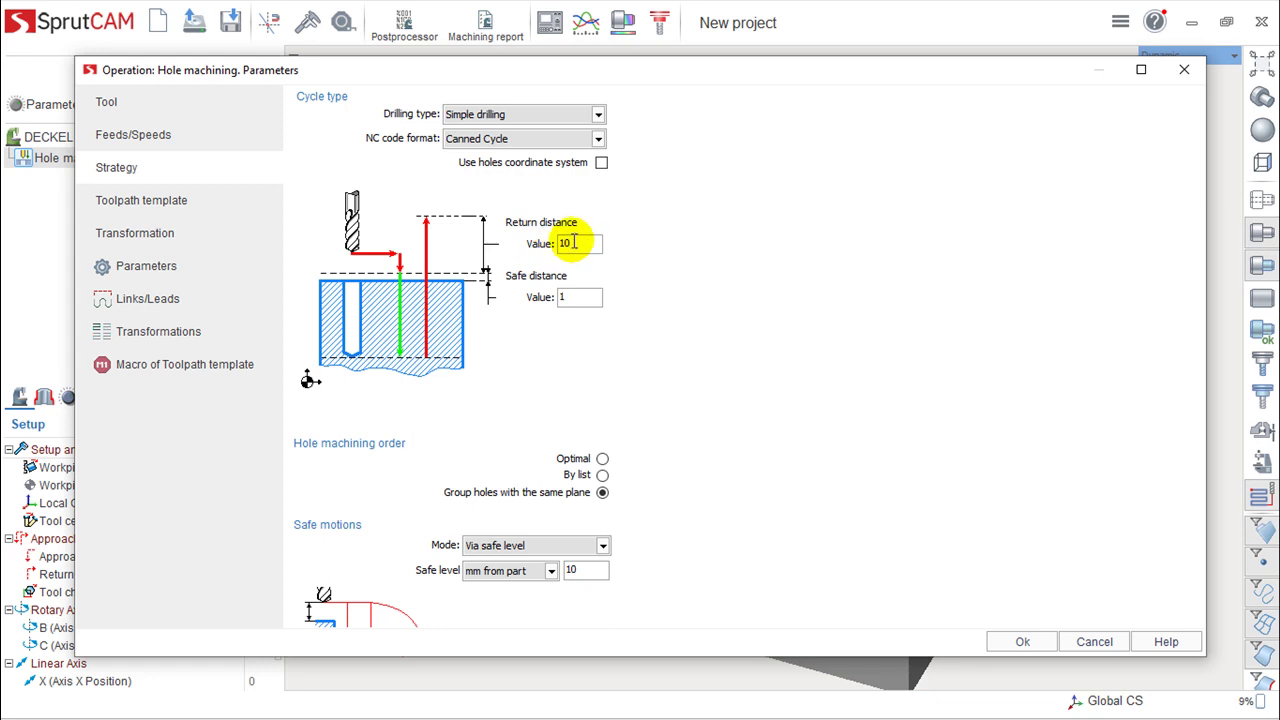
double_click(590, 298)
left_click(578, 244)
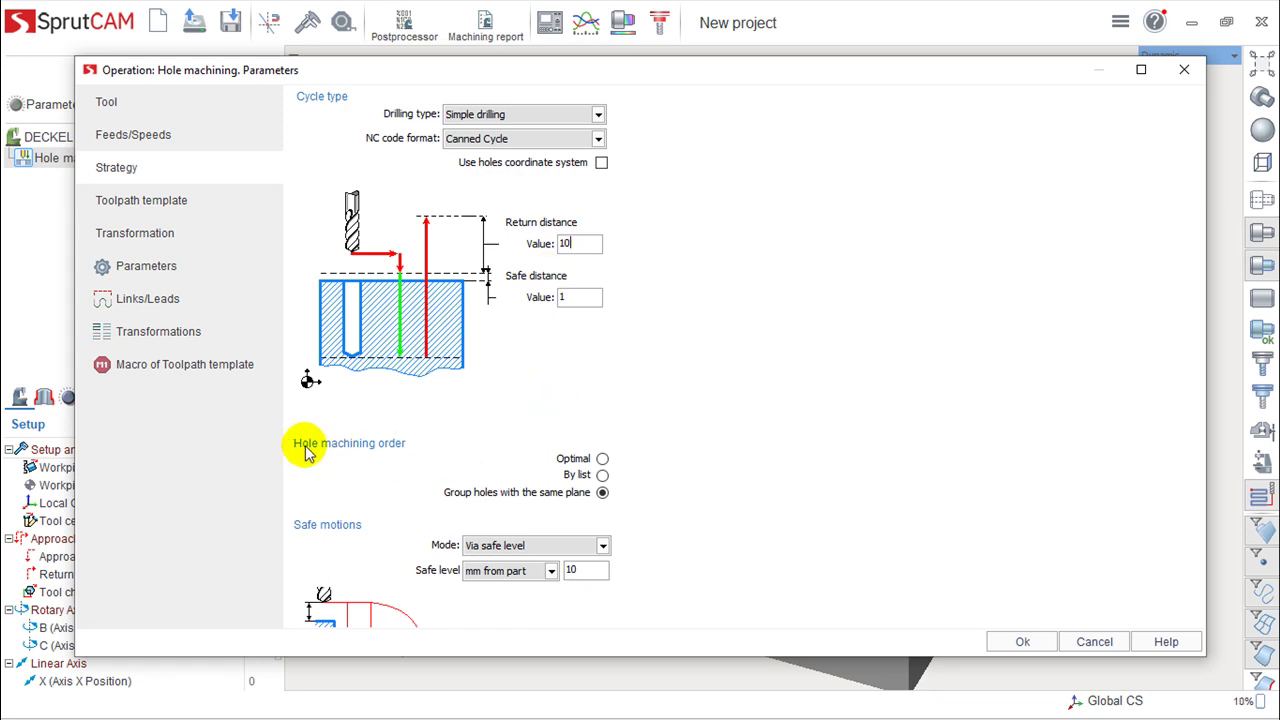
left_click(601, 459)
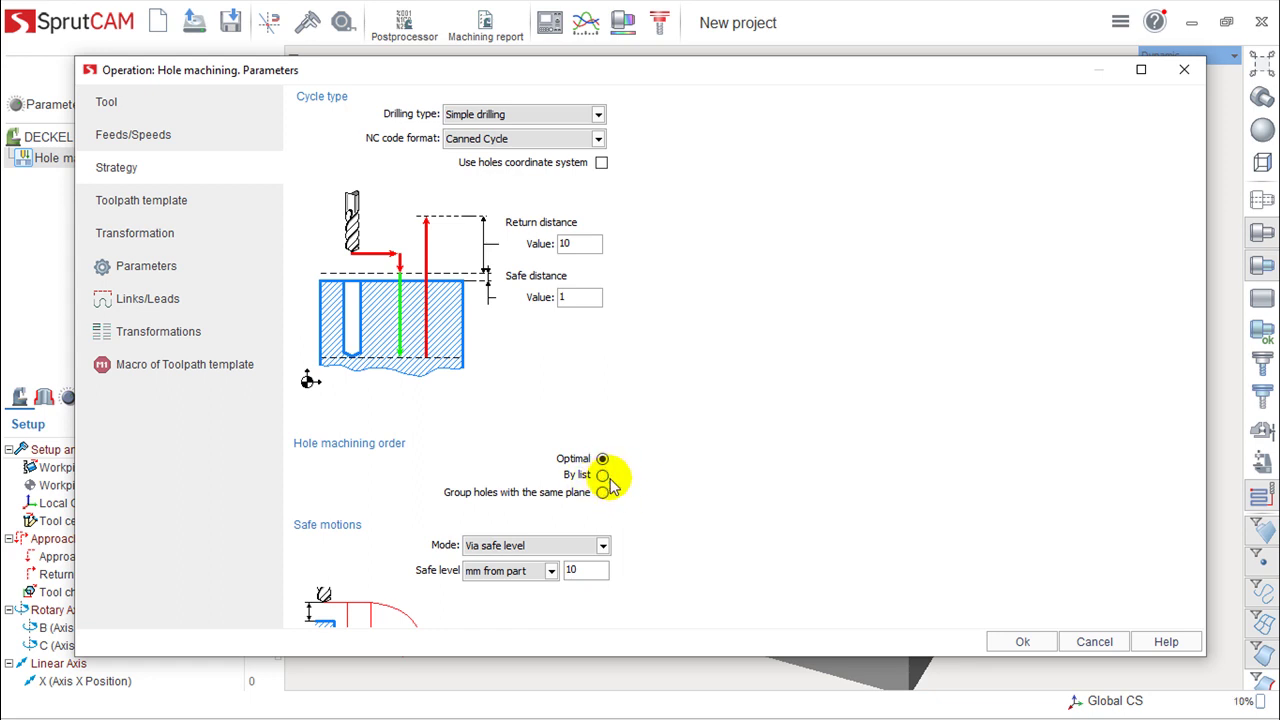
left_click(603, 476)
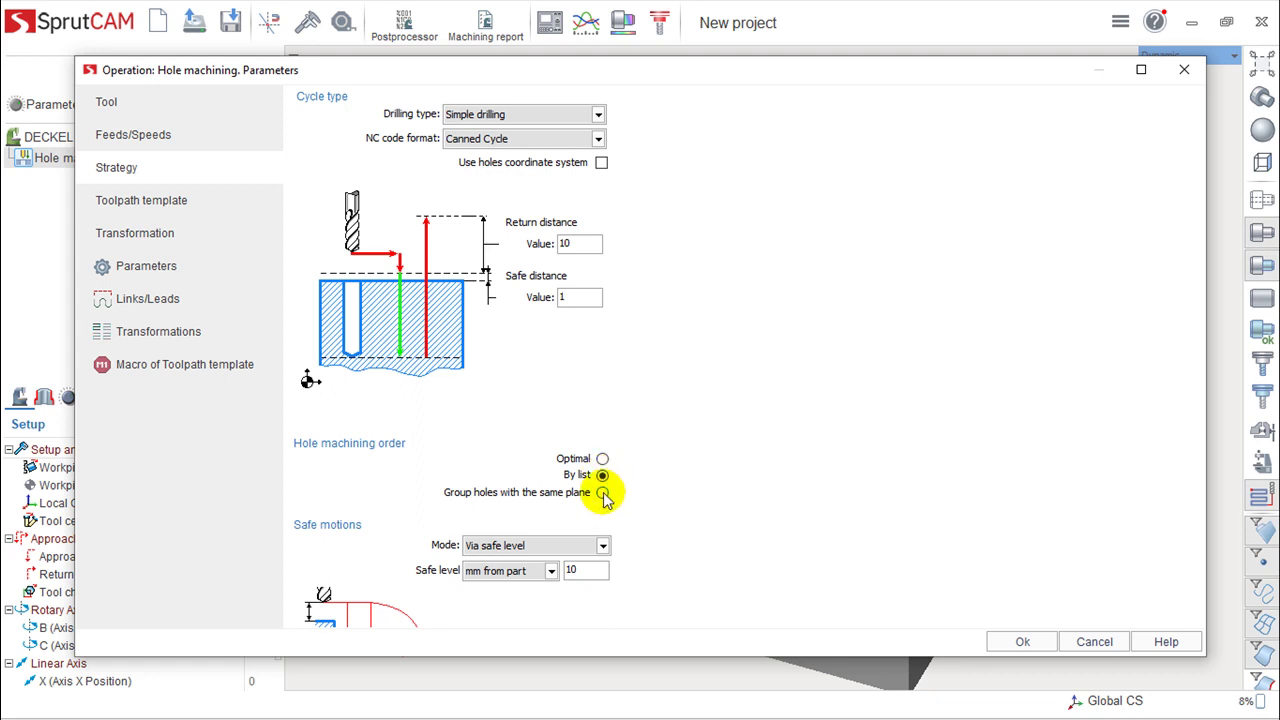
left_click(602, 493)
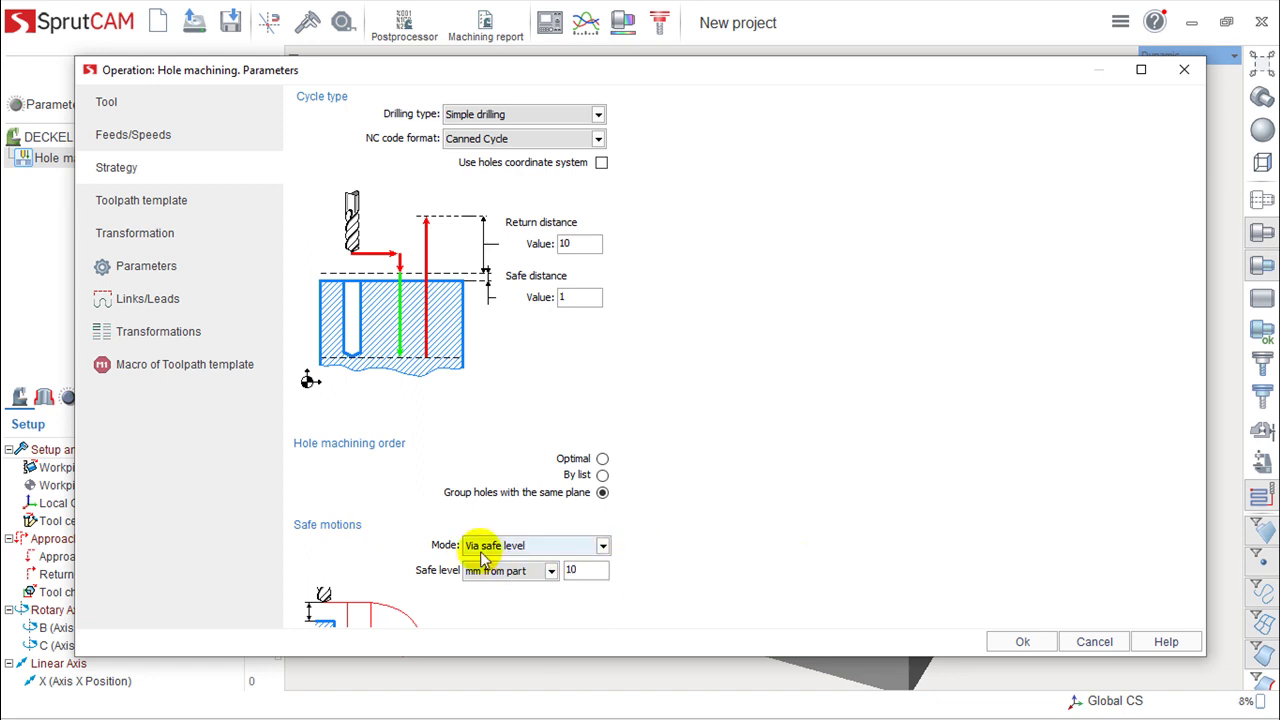
left_click(603, 546)
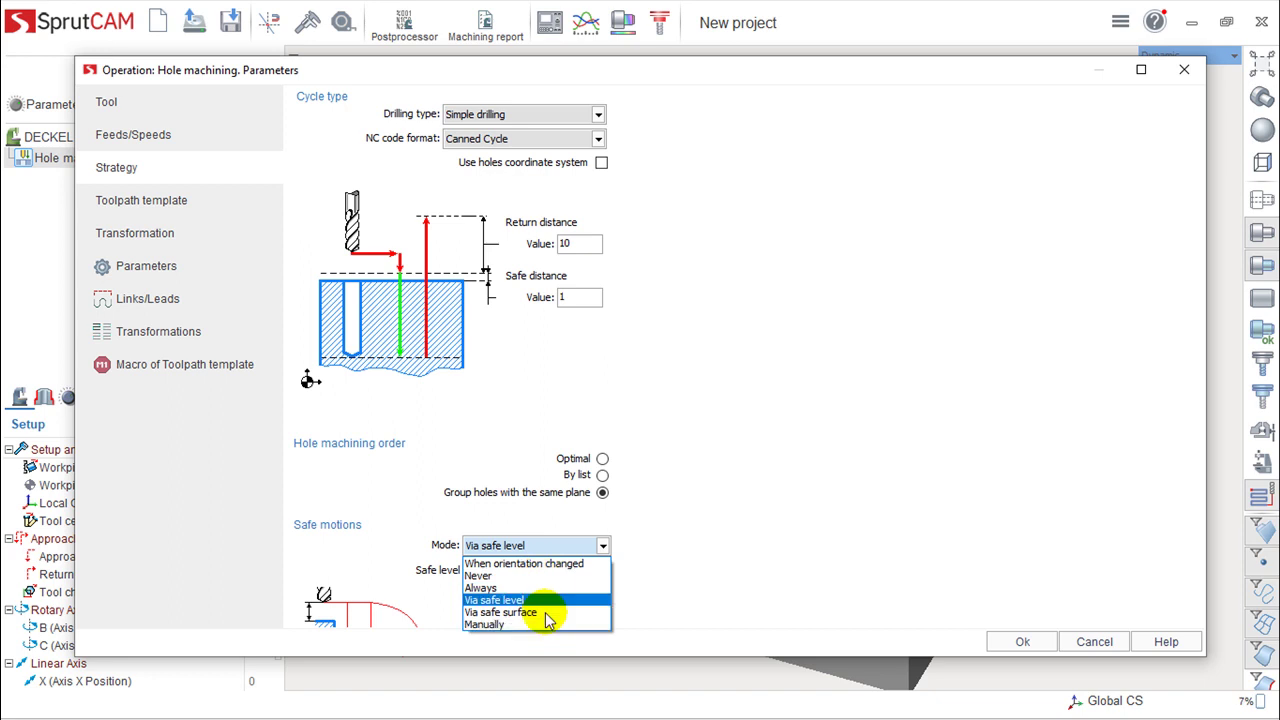
left_click(705, 548)
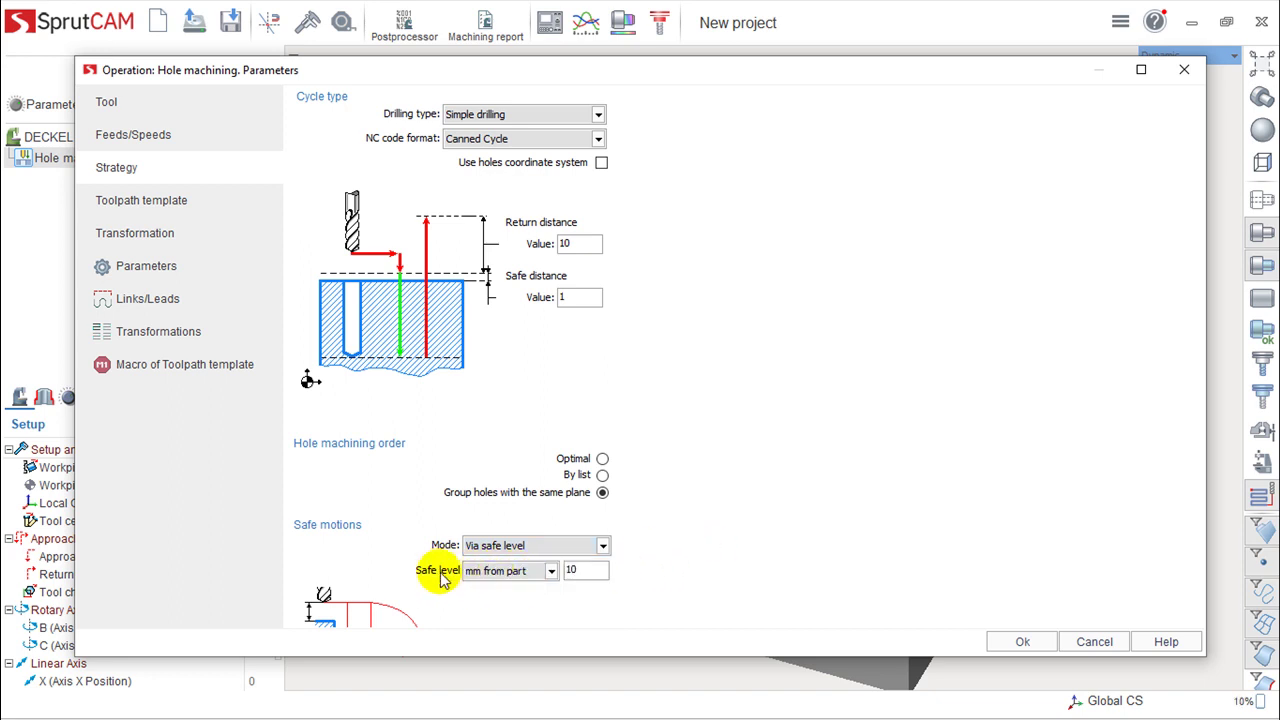
left_click(551, 572)
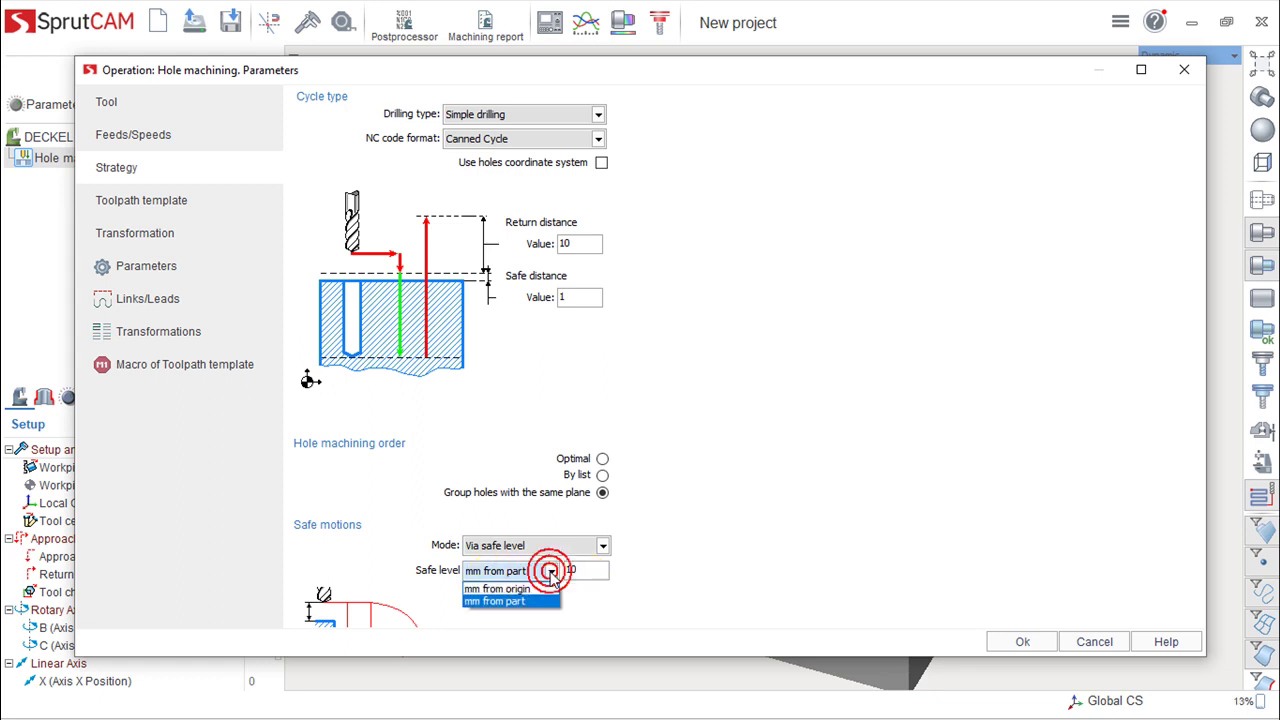
left_click(495, 601)
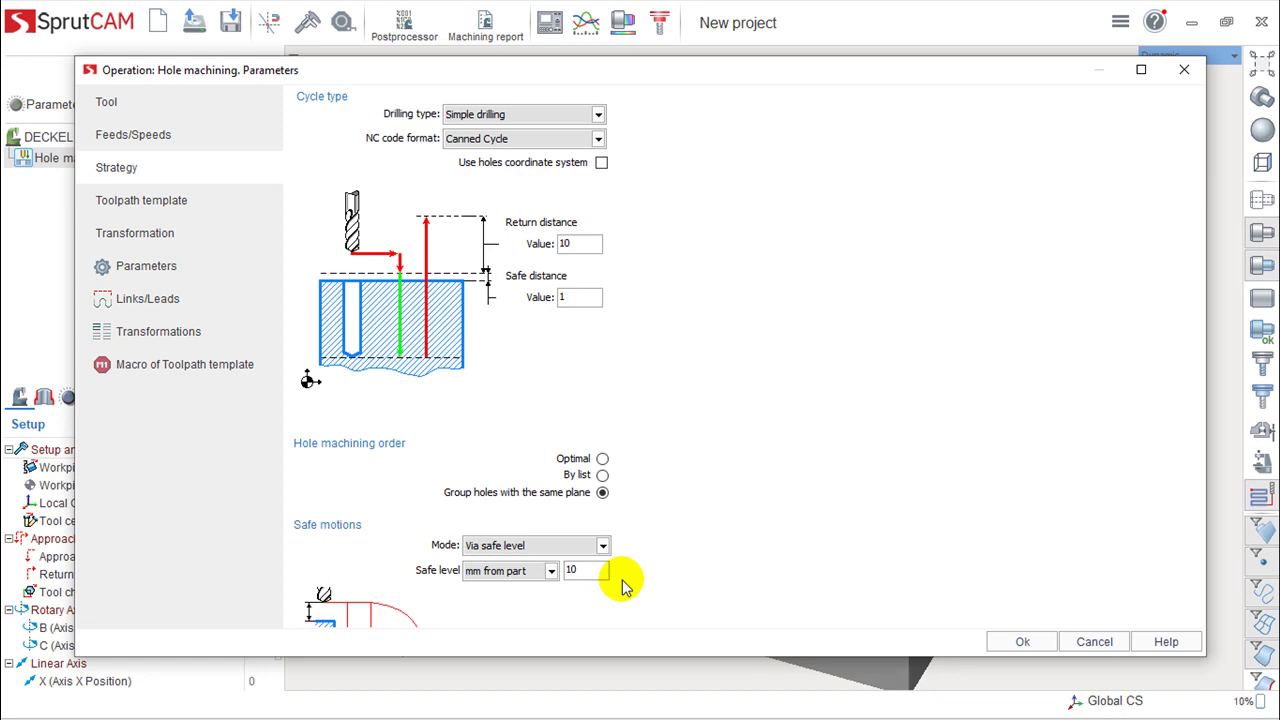
Switch to Drilling with dwell, enter a bottom dwell of 3 revolutions, then set dwell Off.
left_click(597, 115)
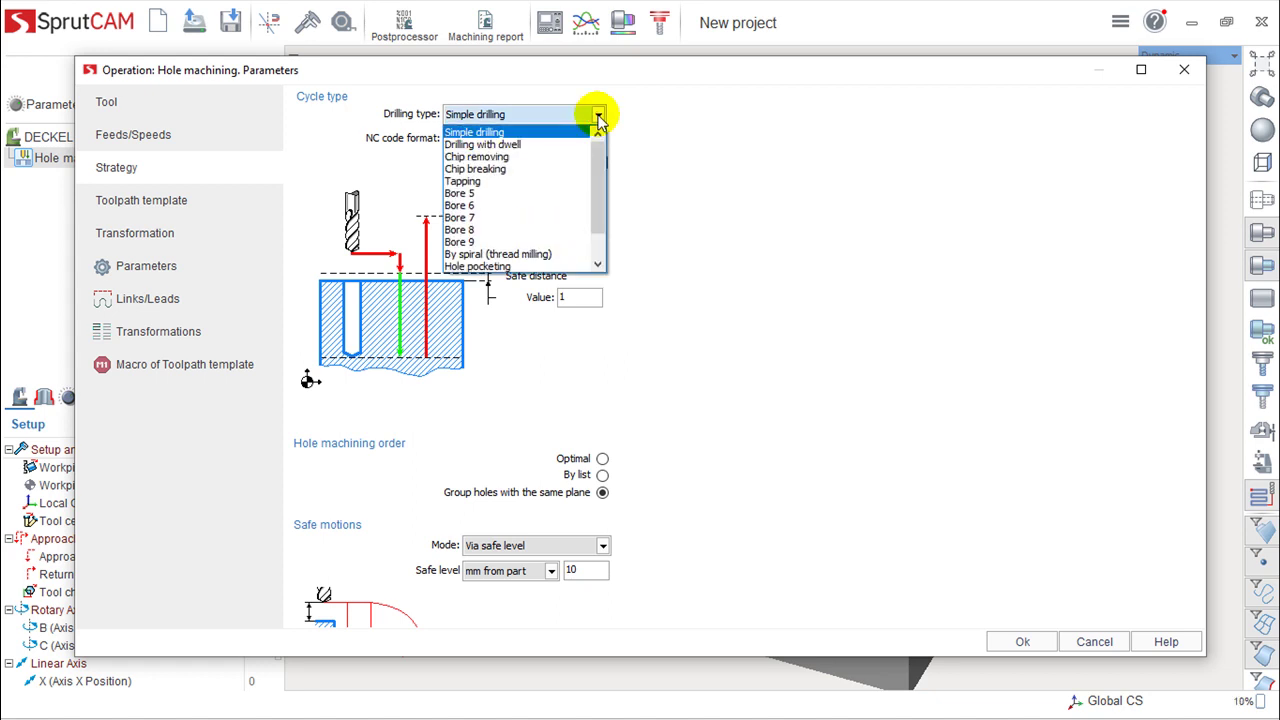
left_click(476, 146)
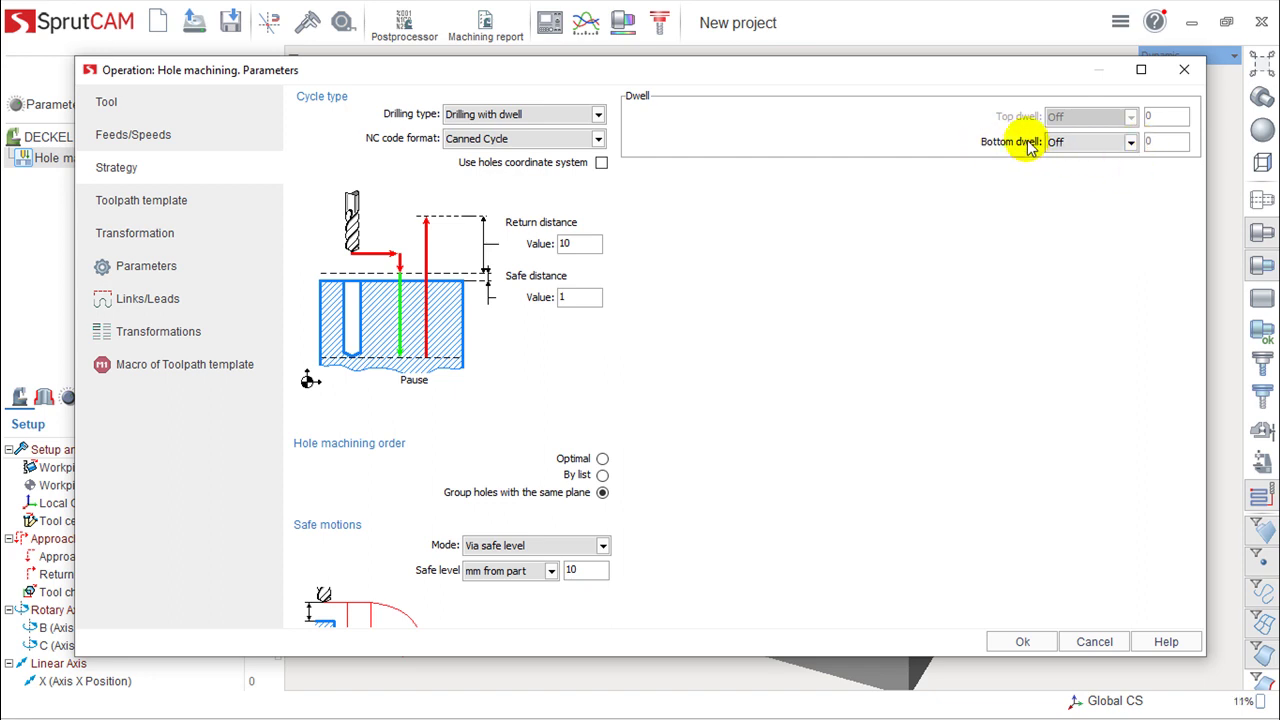
left_click(1130, 143)
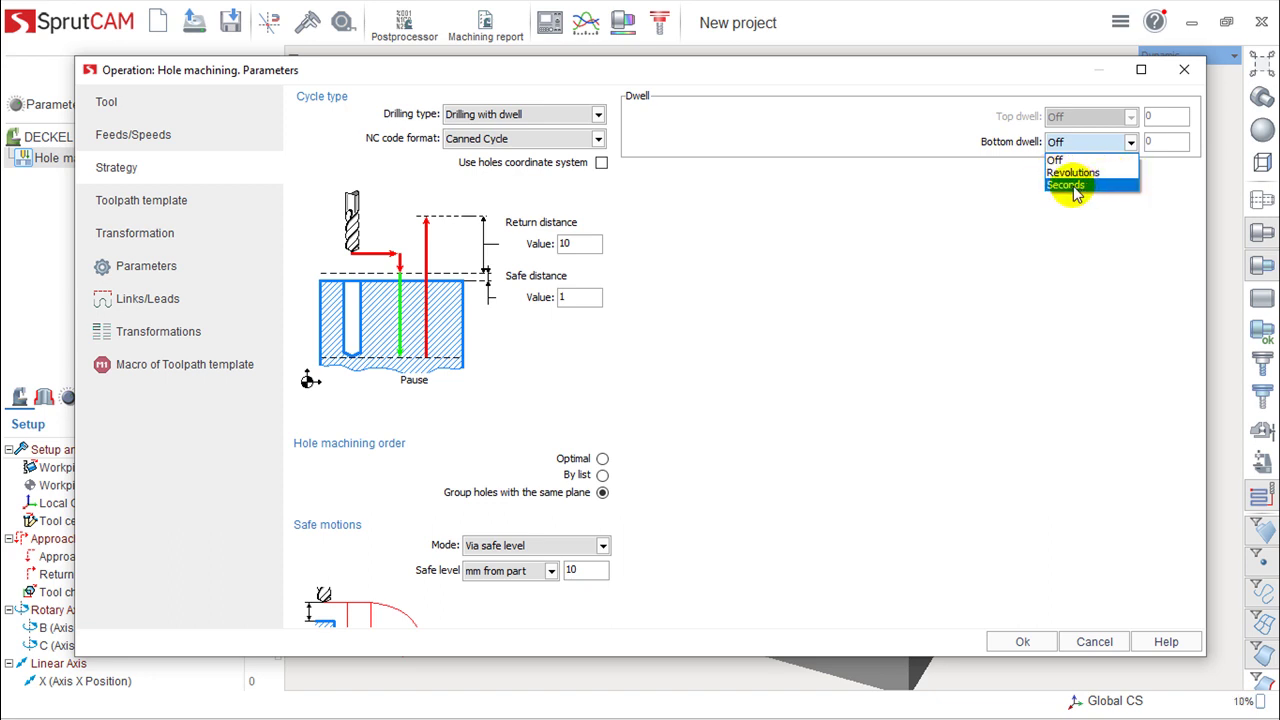
left_click(1073, 172)
double_click(1176, 143)
type("3")
left_click(1131, 143)
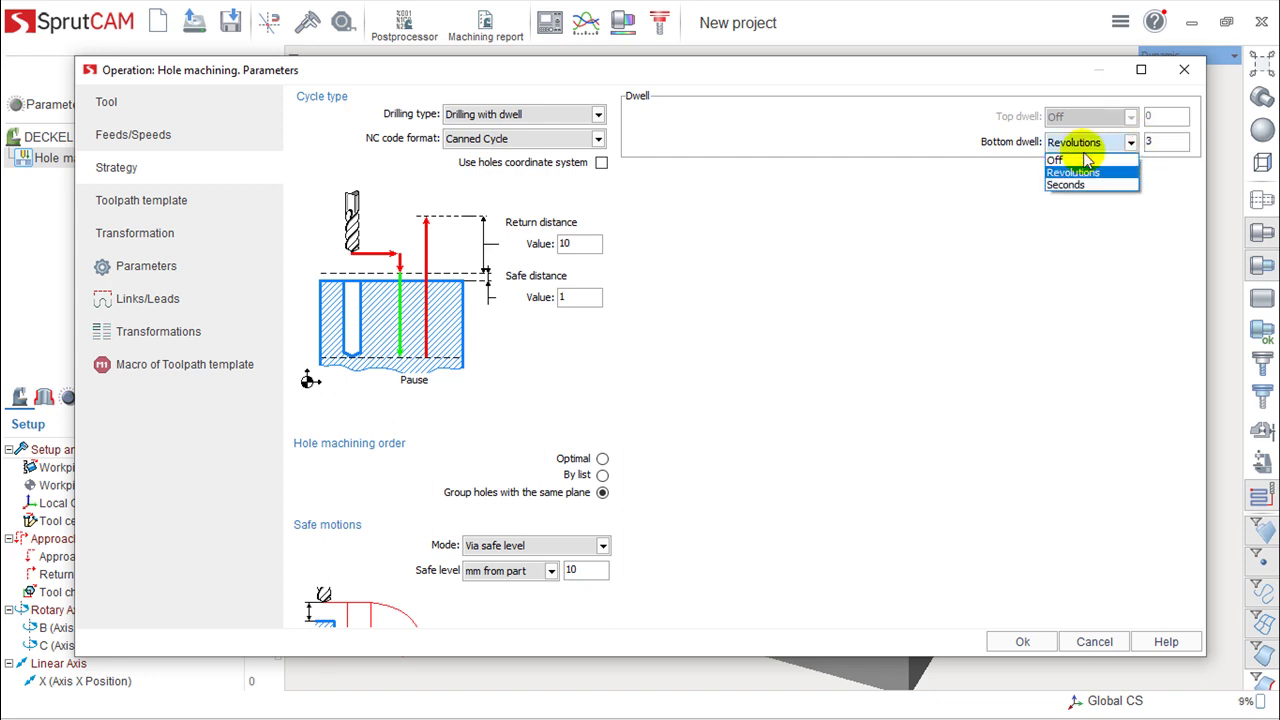
left_click(1060, 161)
Try Chip removing and Chip breaking, then settle on Tapping with pitch 1 and Floating socket.
left_click(598, 115)
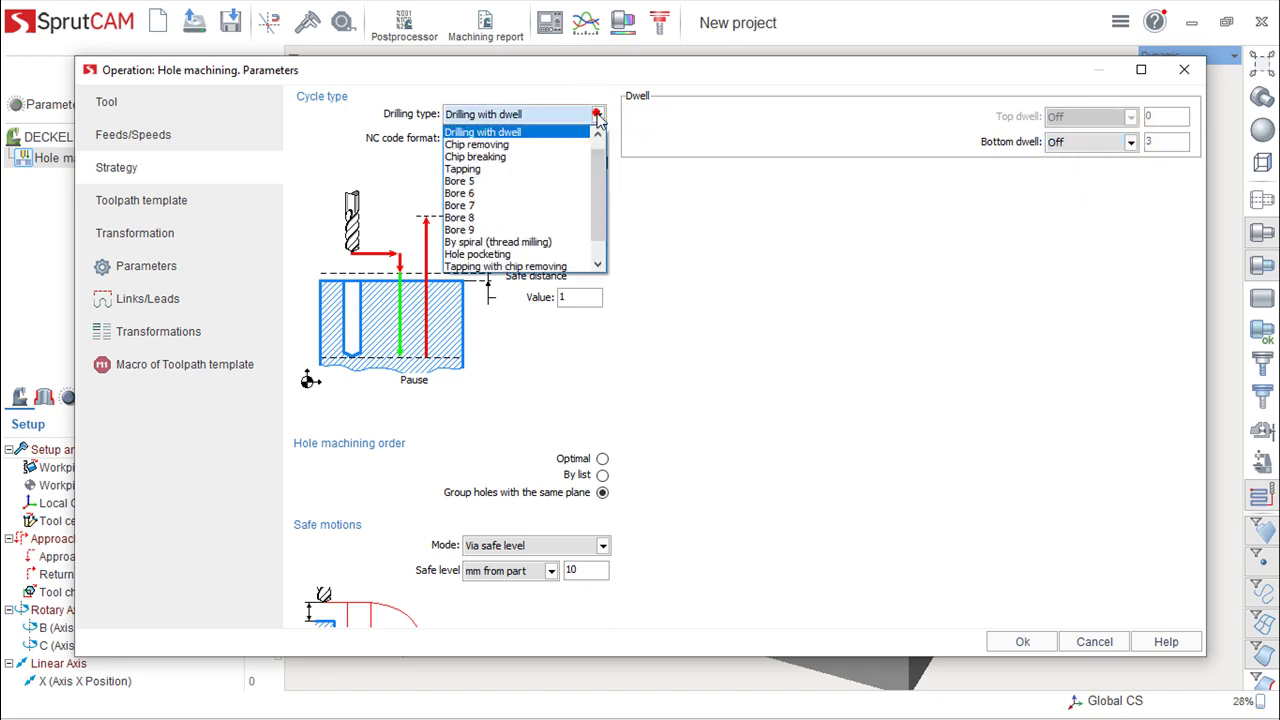
left_click(484, 145)
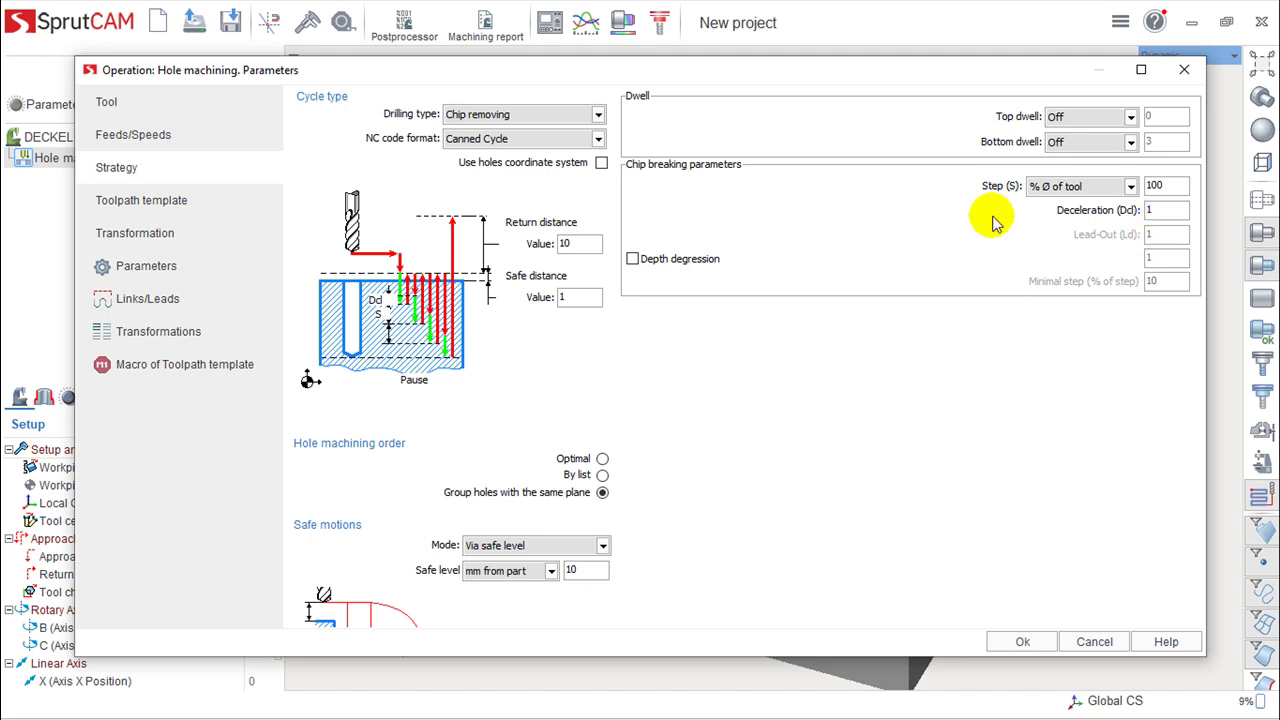
left_click(592, 123)
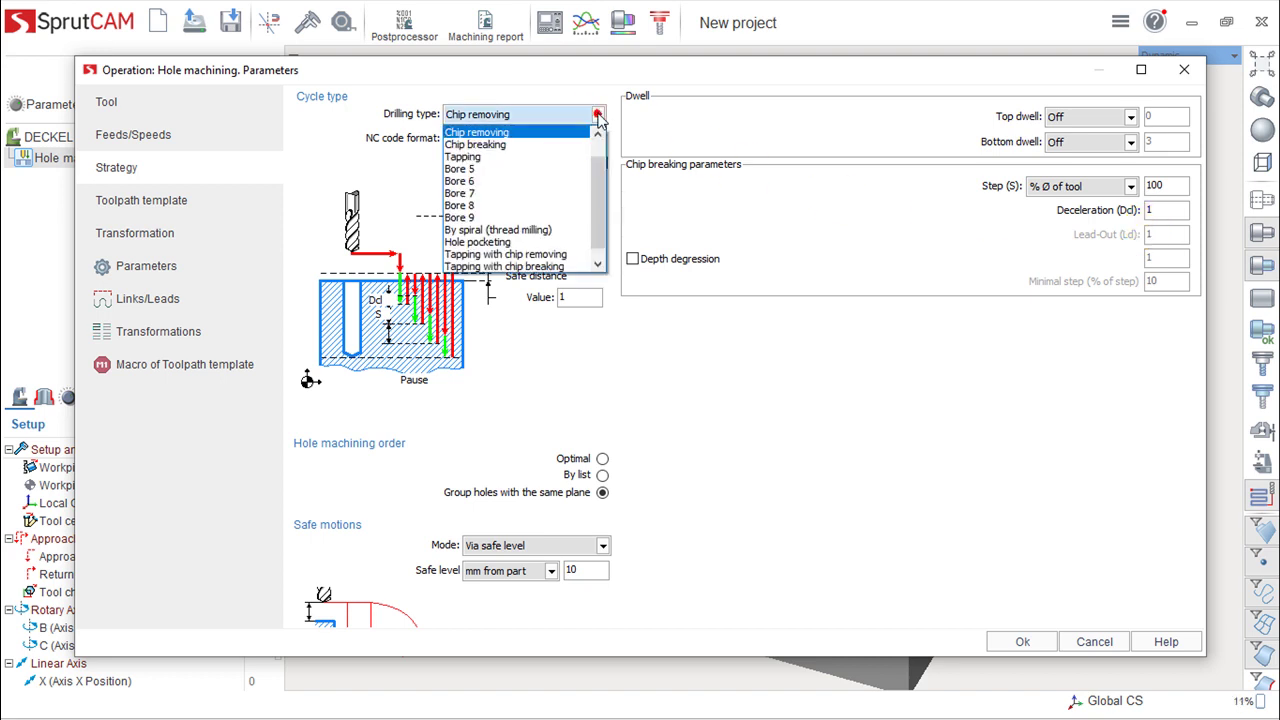
left_click(500, 136)
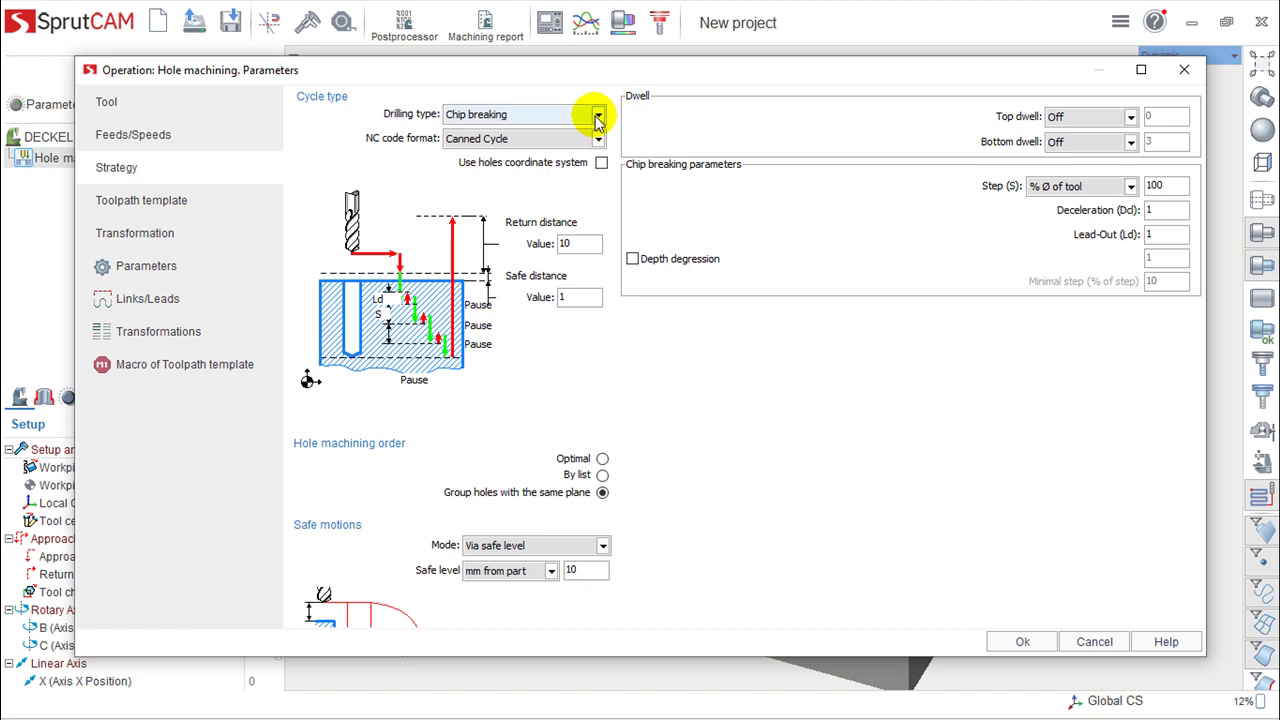
left_click(596, 116)
left_click(468, 144)
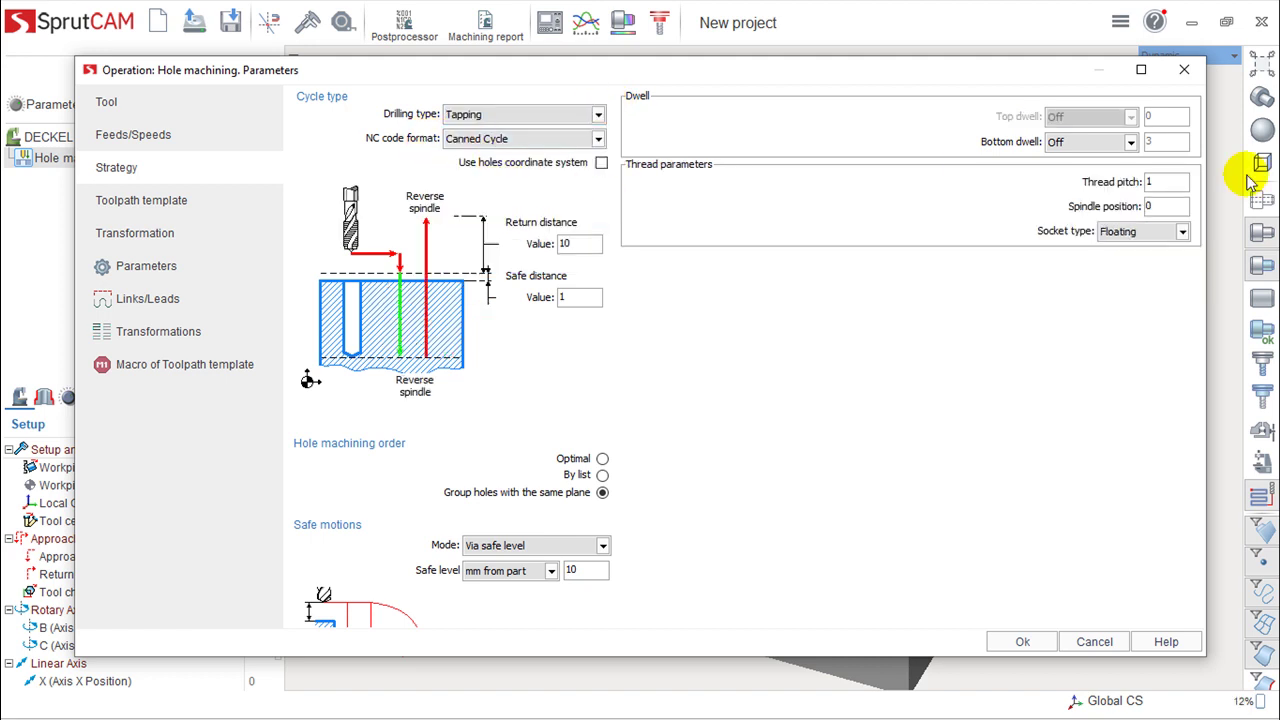
double_click(1157, 183)
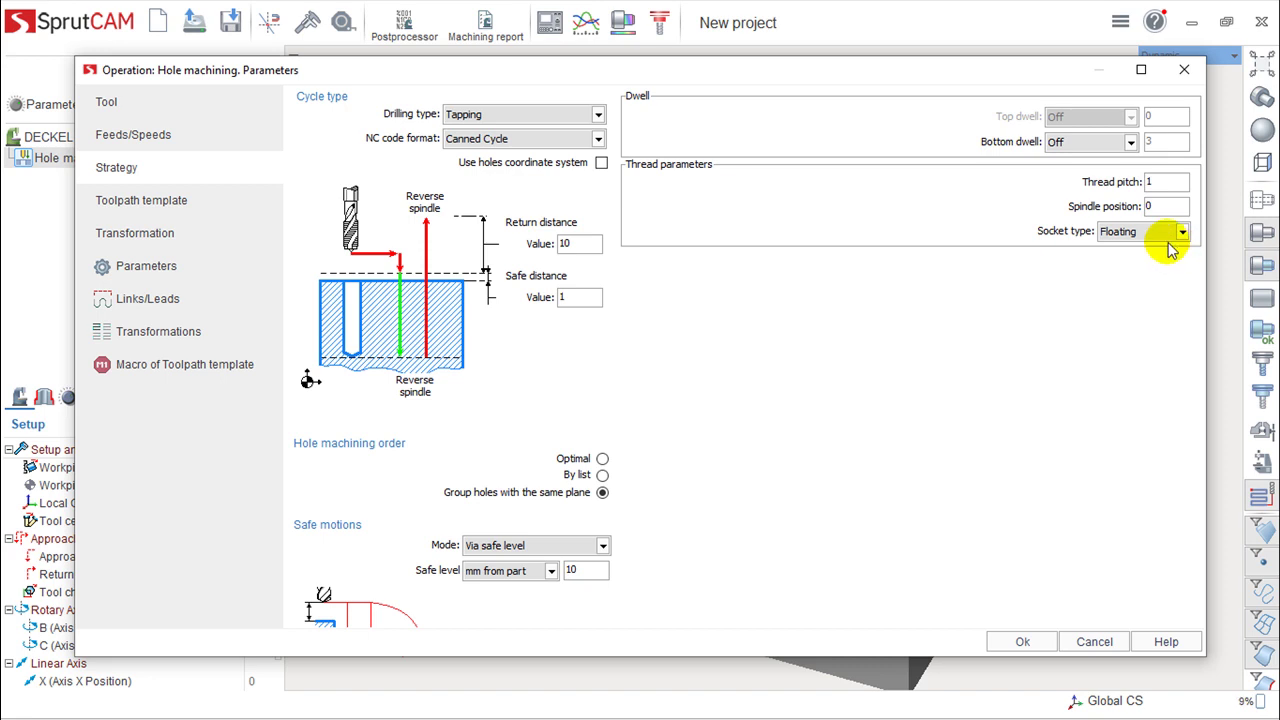
left_click(1182, 234)
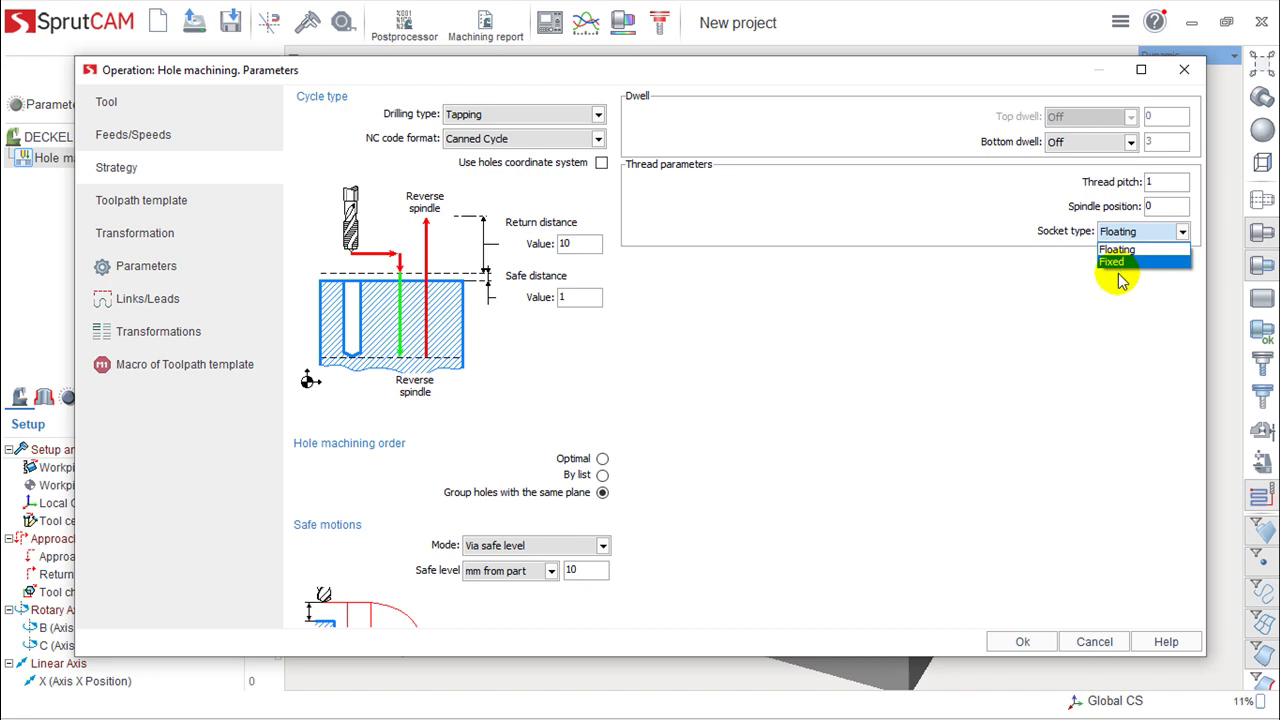
left_click(598, 117)
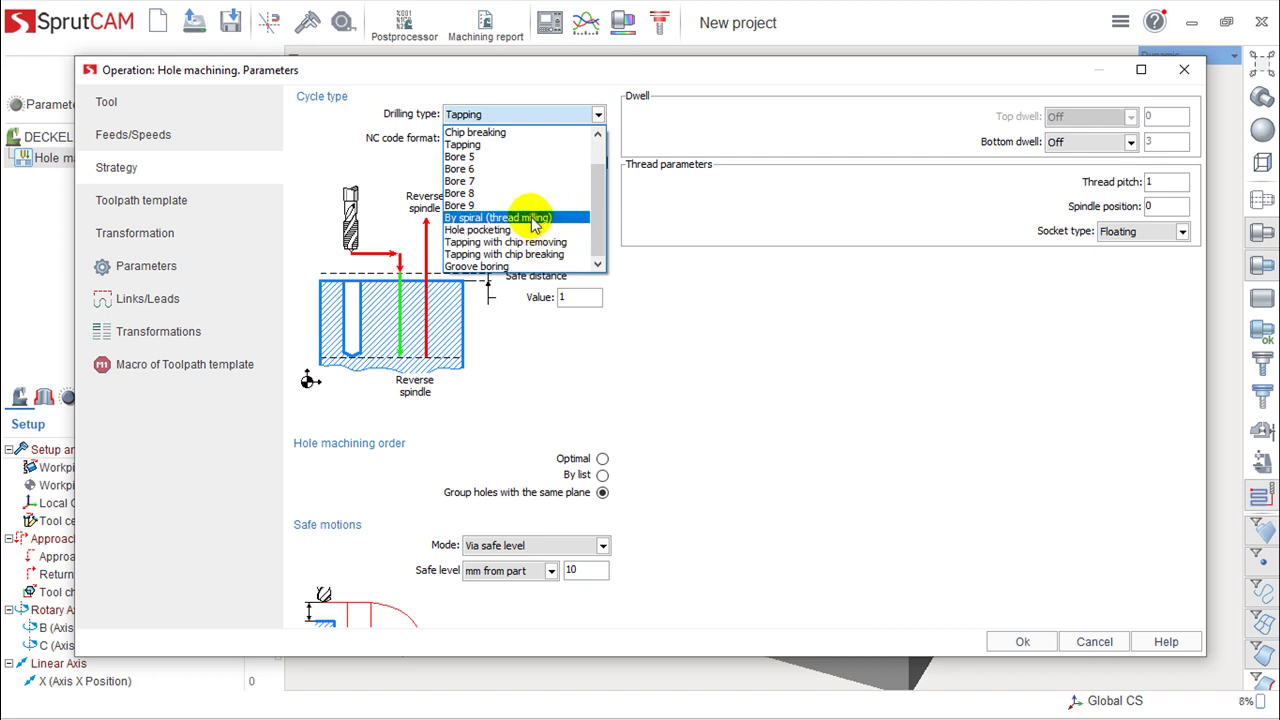
Select By spiral thread milling and review its ID, Top-down, CW and Continuous options.
left_click(535, 218)
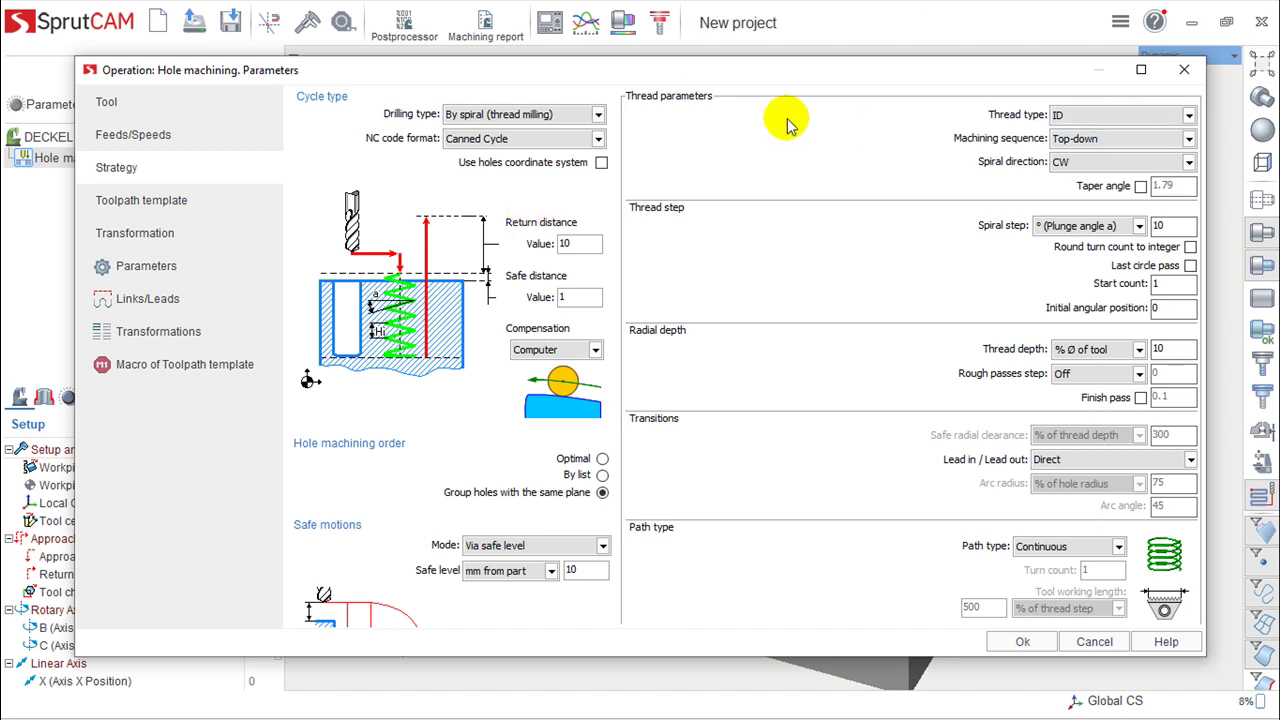
left_click(1188, 116)
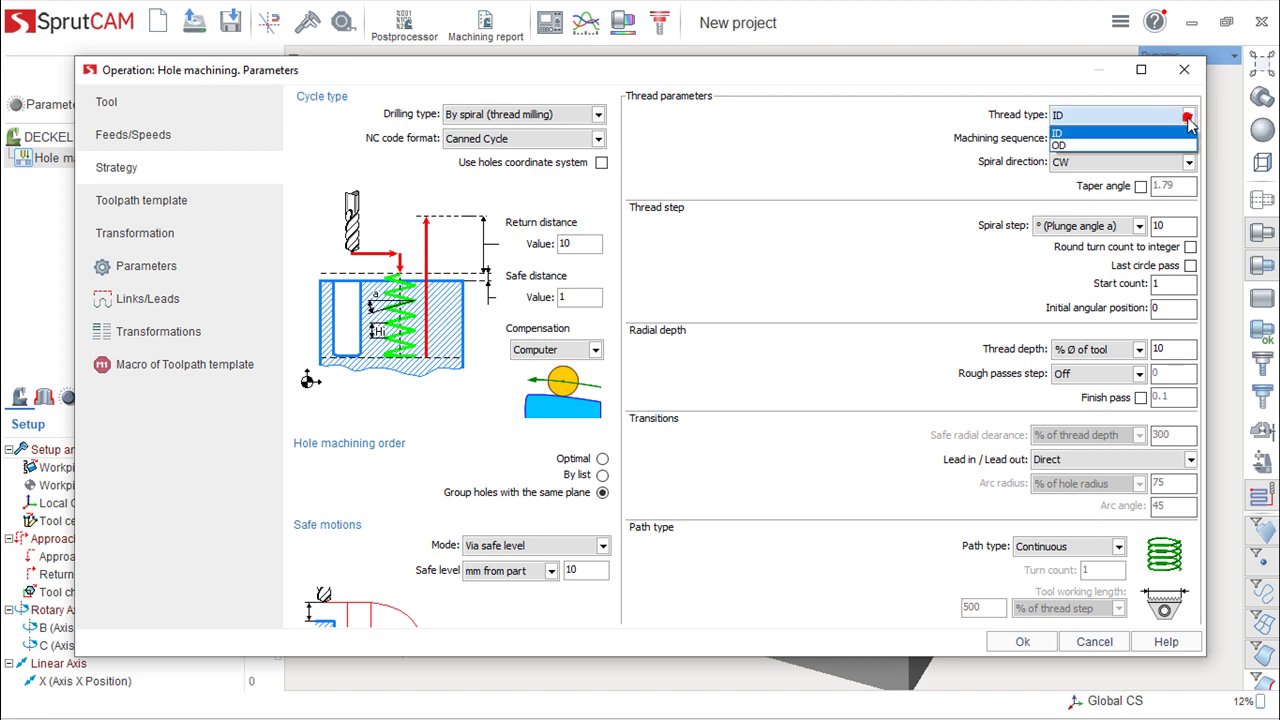
left_click(1188, 118)
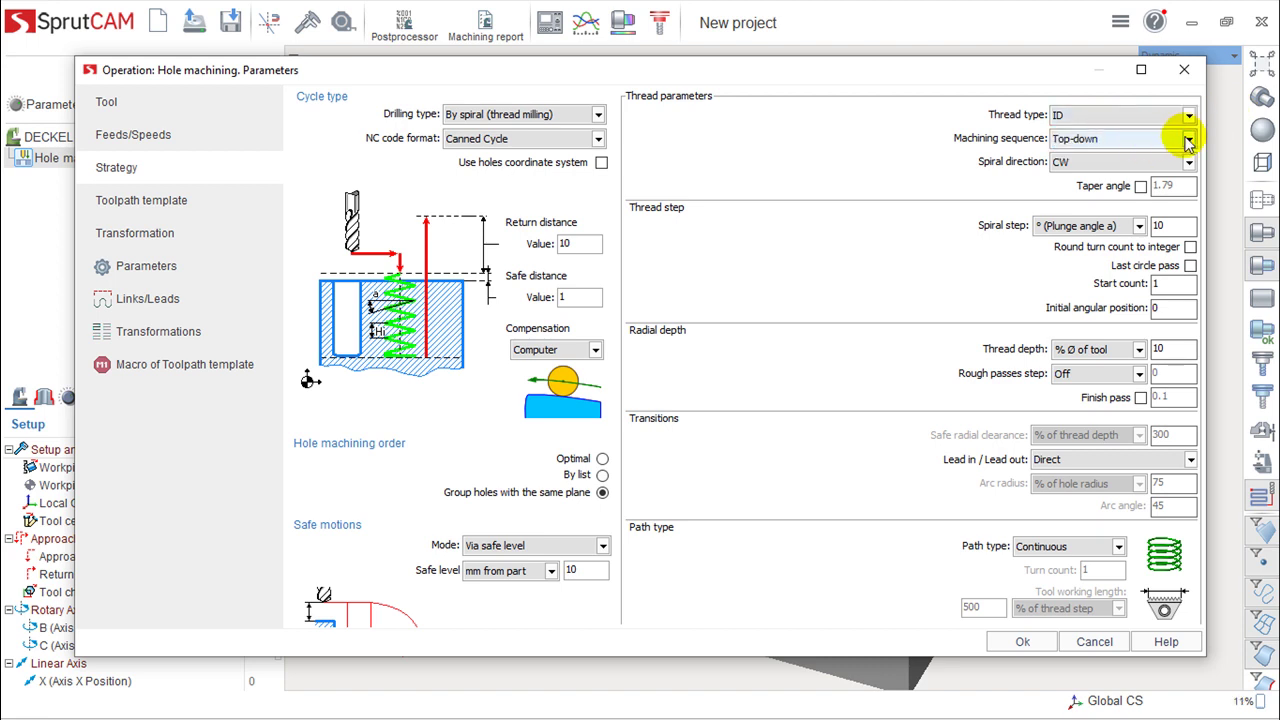
left_click(1188, 140)
left_click(1188, 140)
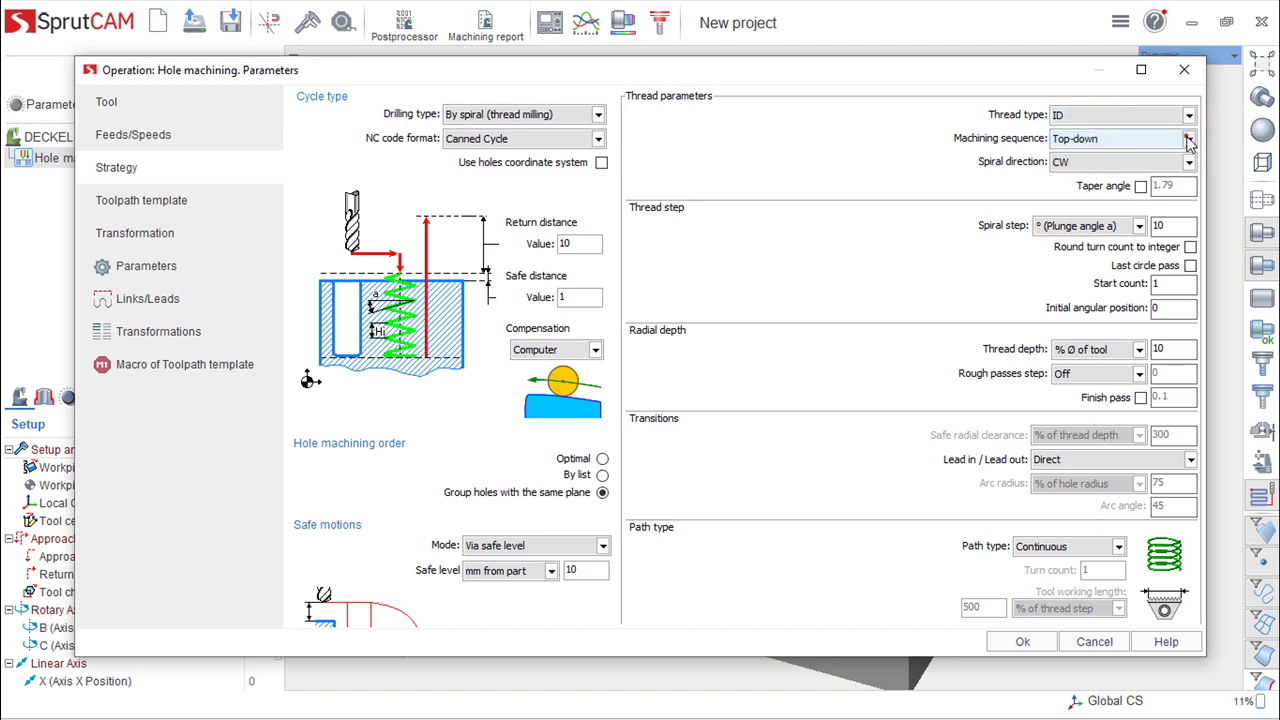
left_click(1196, 166)
left_click(1189, 162)
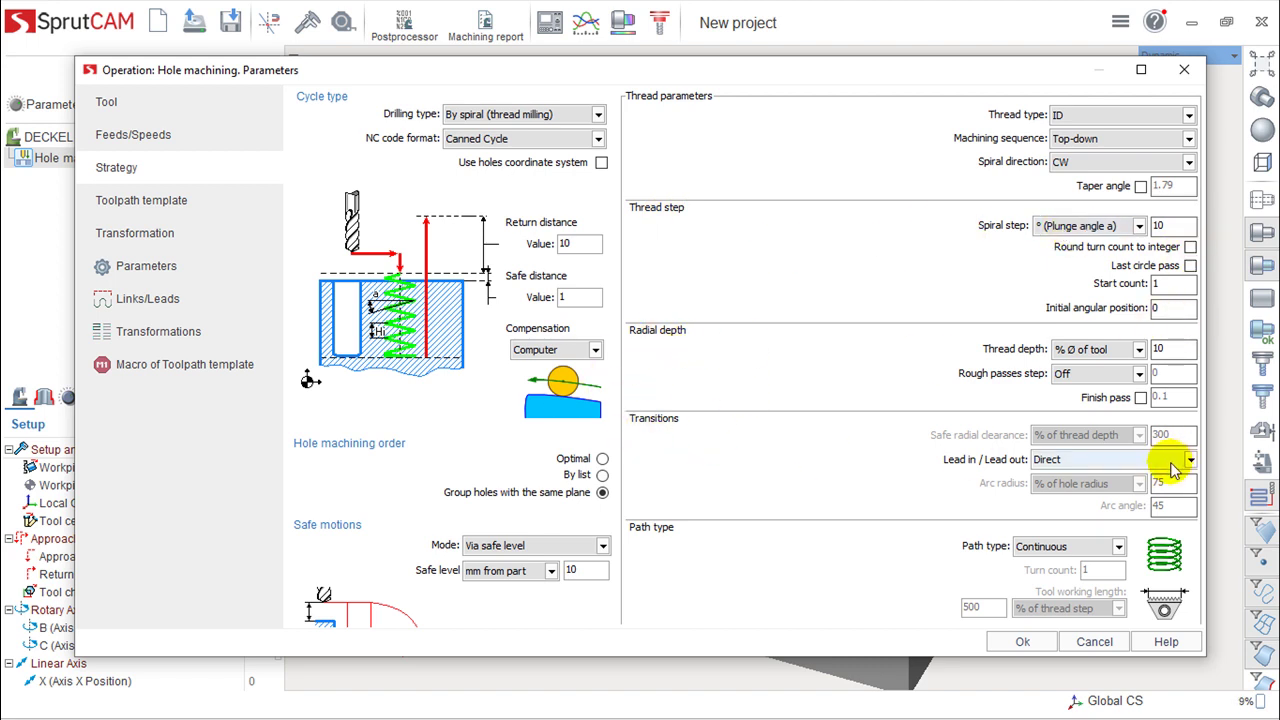
left_click(1118, 547)
left_click(1118, 549)
left_click(1118, 549)
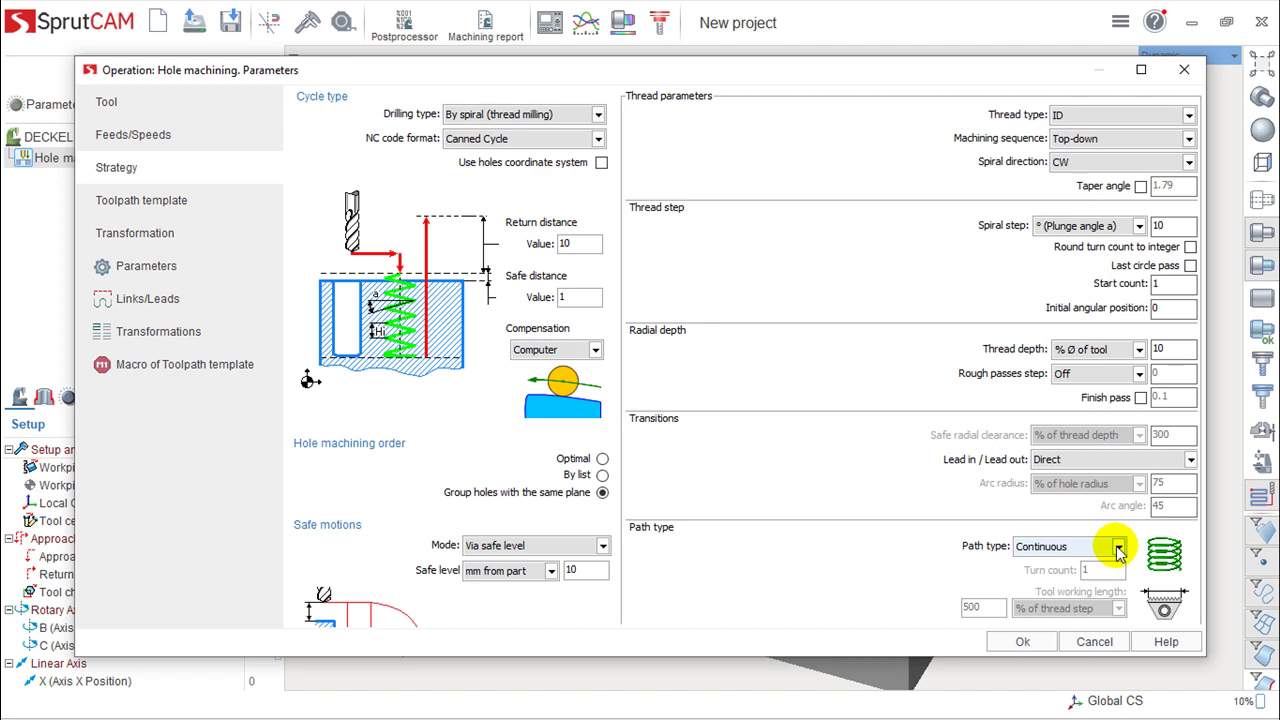
Set the drilling type back to Simple drilling.
left_click(597, 115)
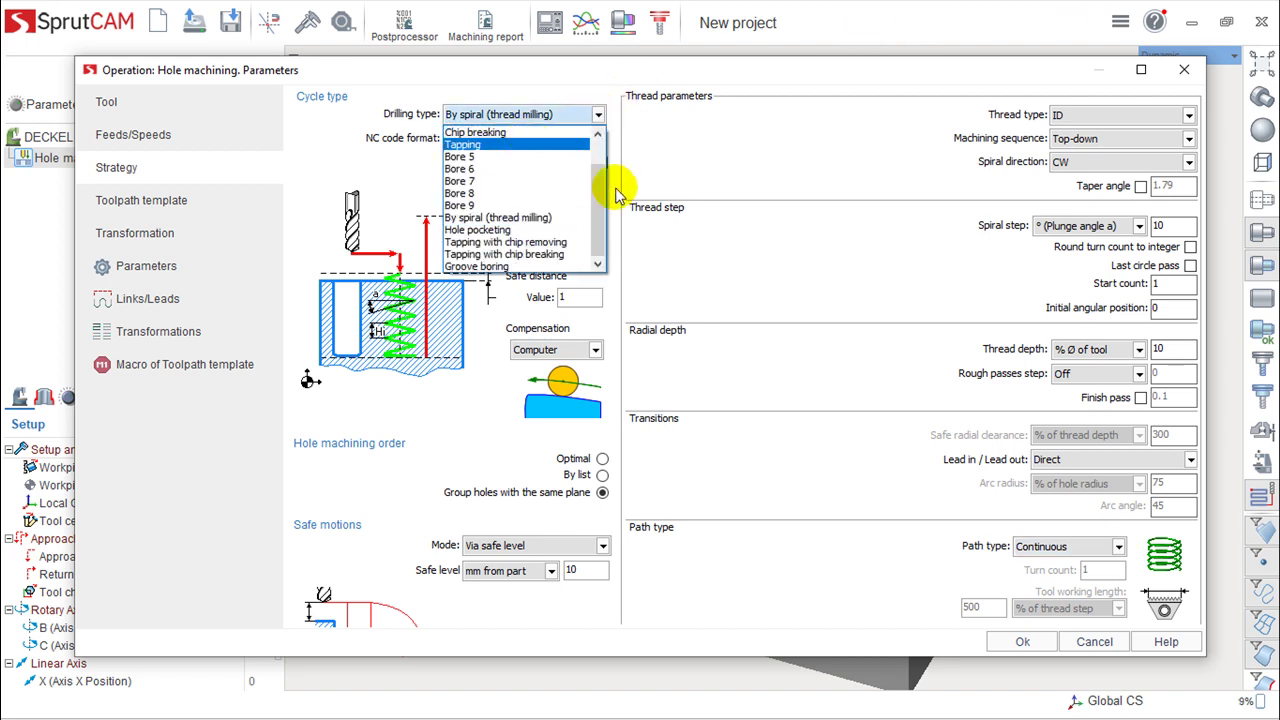
scroll(598, 190, "up", 1)
left_click(484, 133)
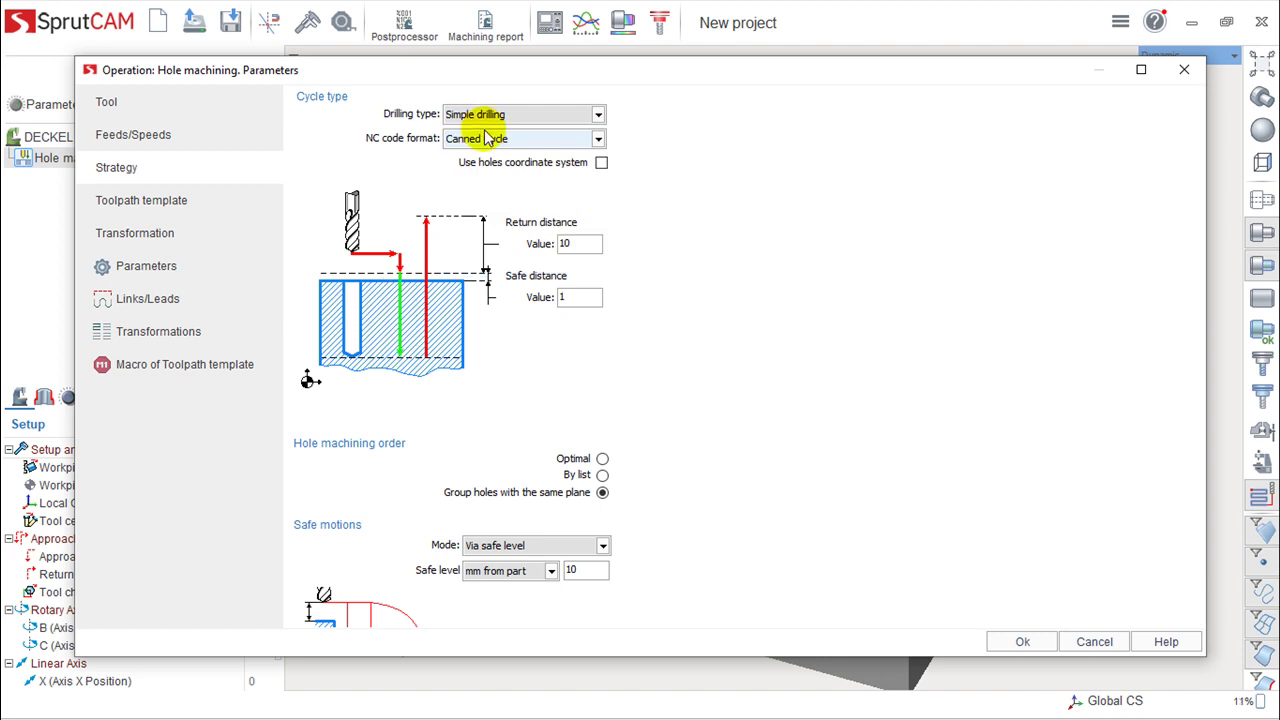
Confirm the parameters and view the empty job assignment, cancelling the Center and Create dialogs.
left_click(1028, 643)
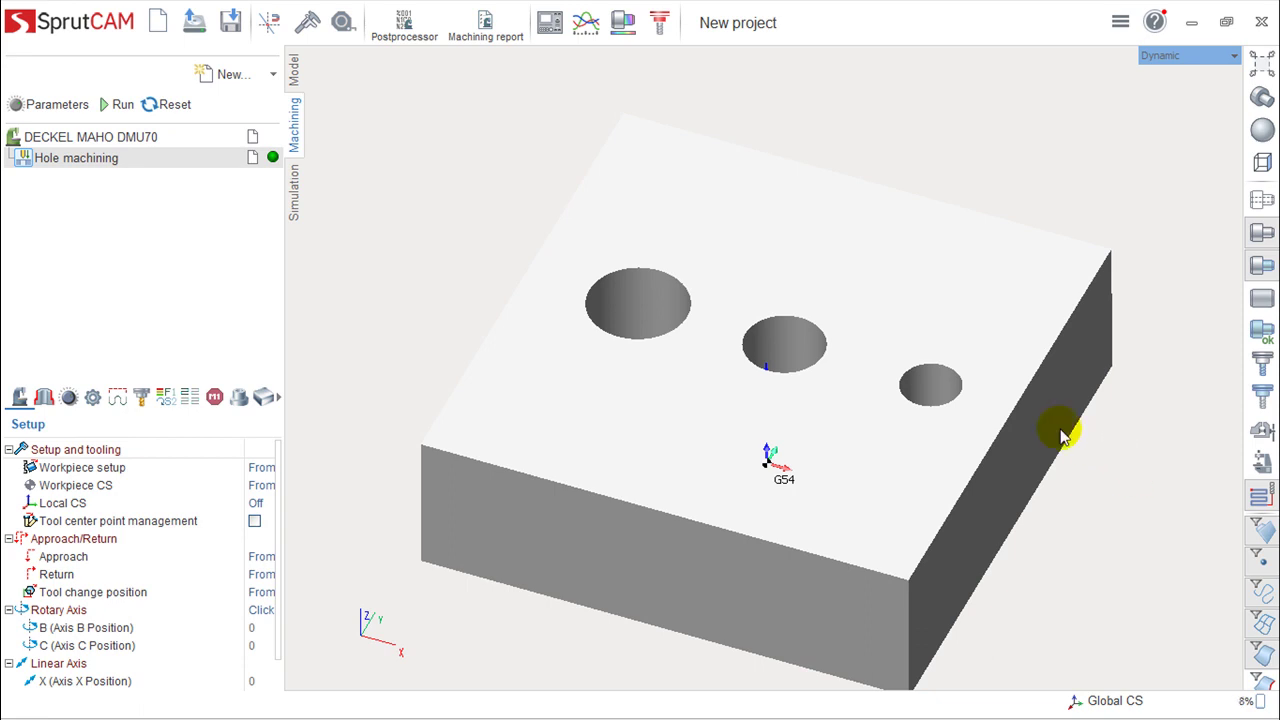
left_click(44, 398)
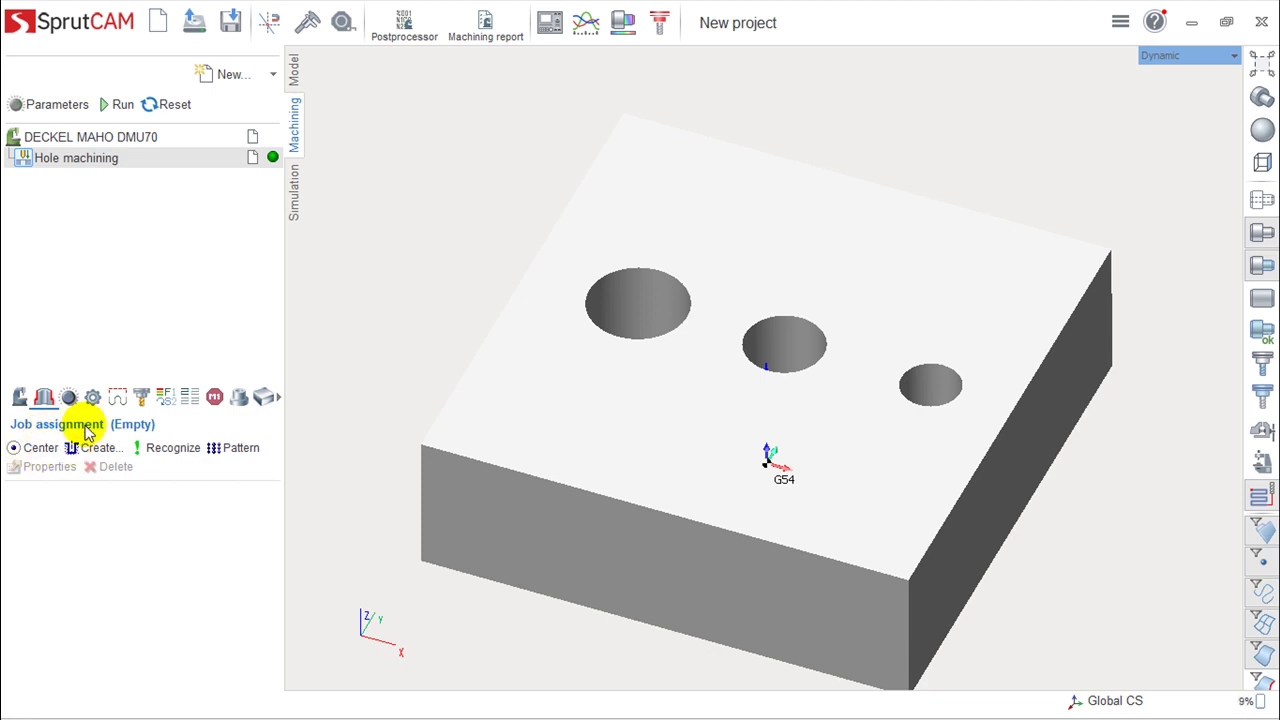
left_click(30, 449)
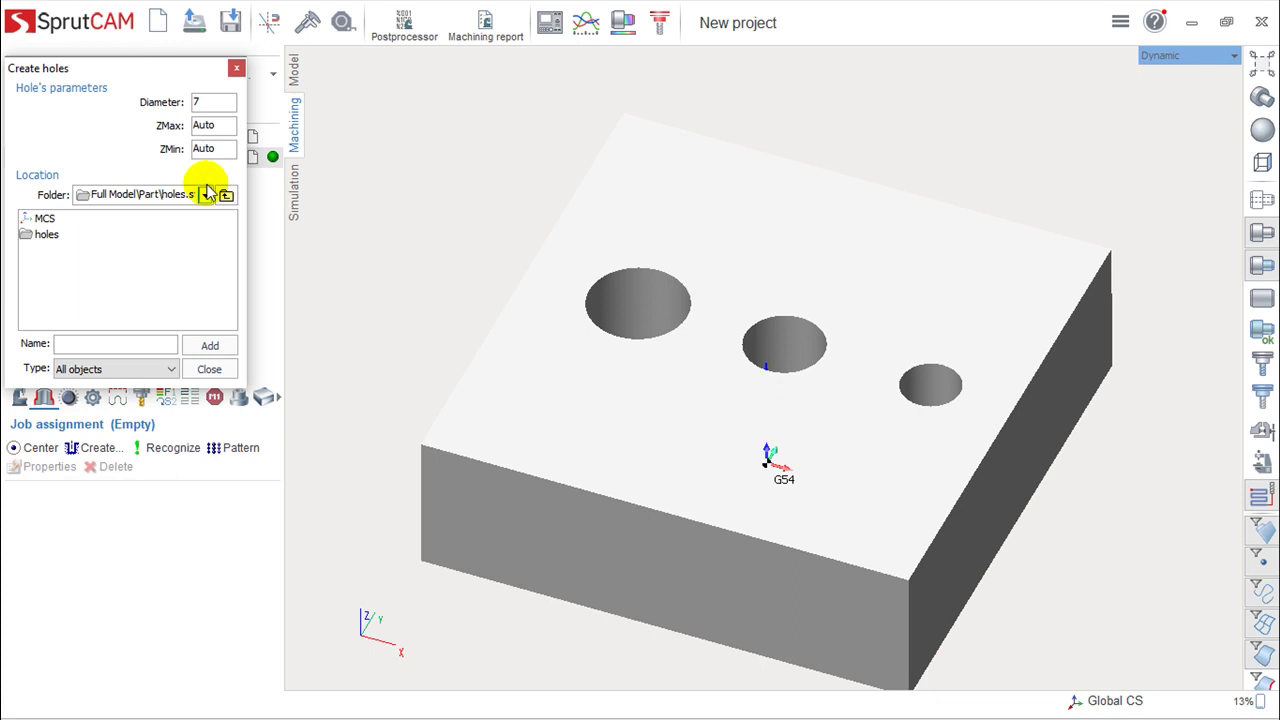
left_click(210, 369)
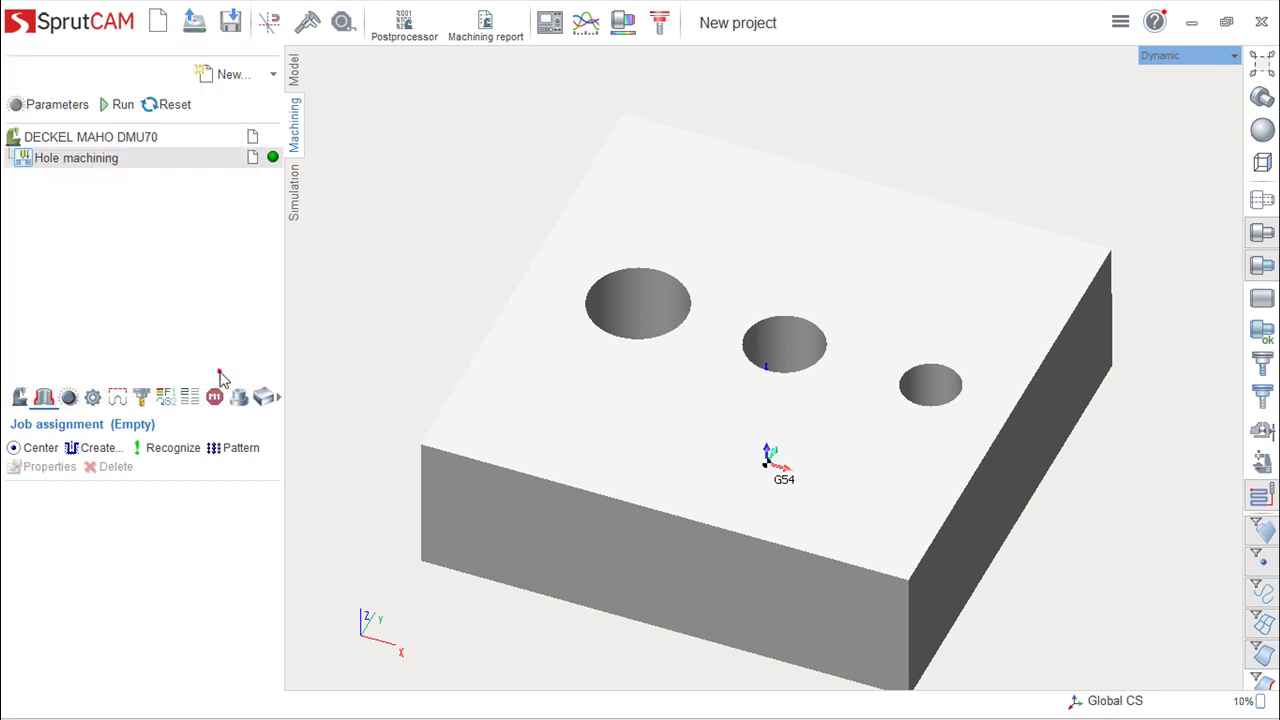
left_click(95, 449)
left_click_drag(194, 446, 174, 116)
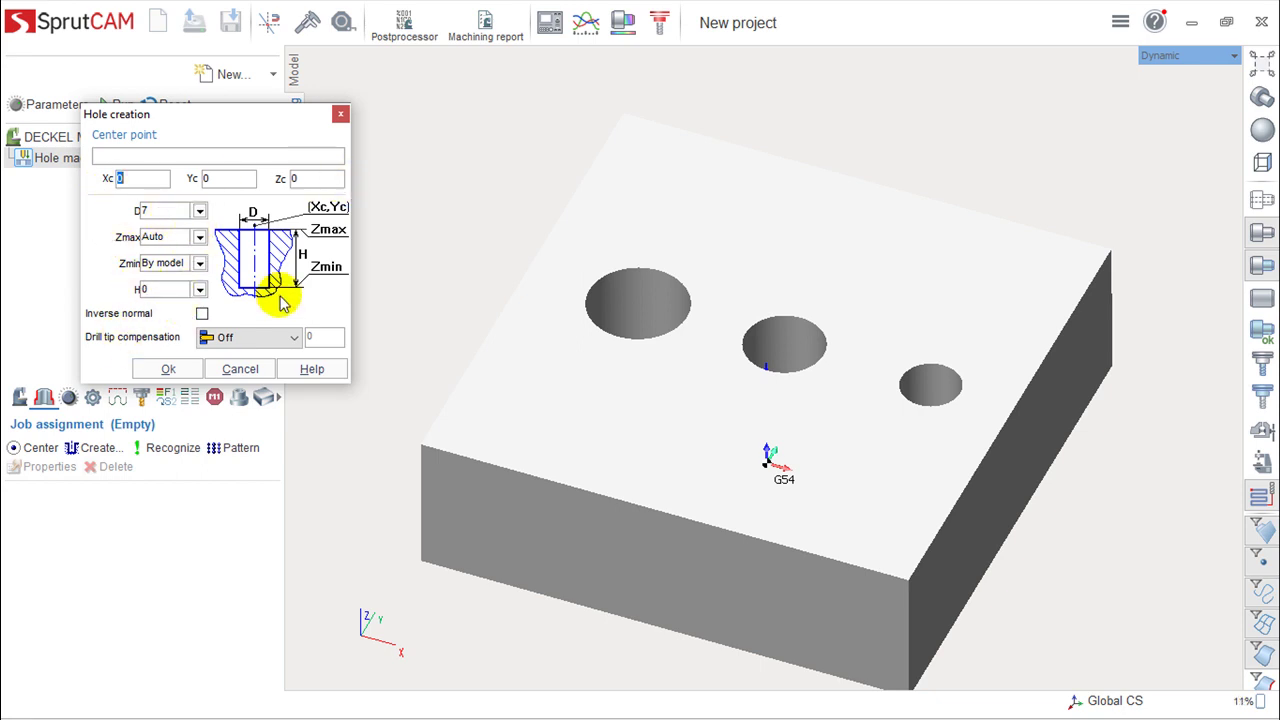
left_click(238, 369)
Preview linear, circular, angular, concentric and parallelogram hole patterns, then discard them.
left_click(240, 449)
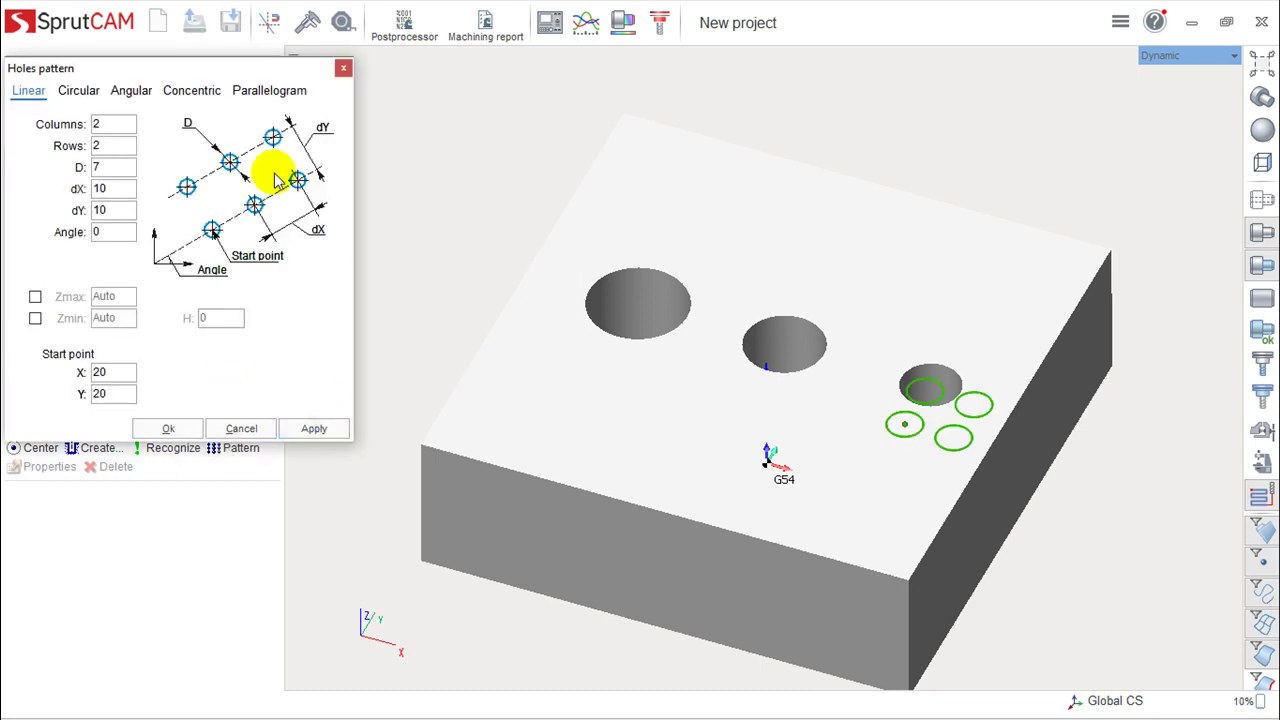
left_click(80, 97)
left_click(128, 95)
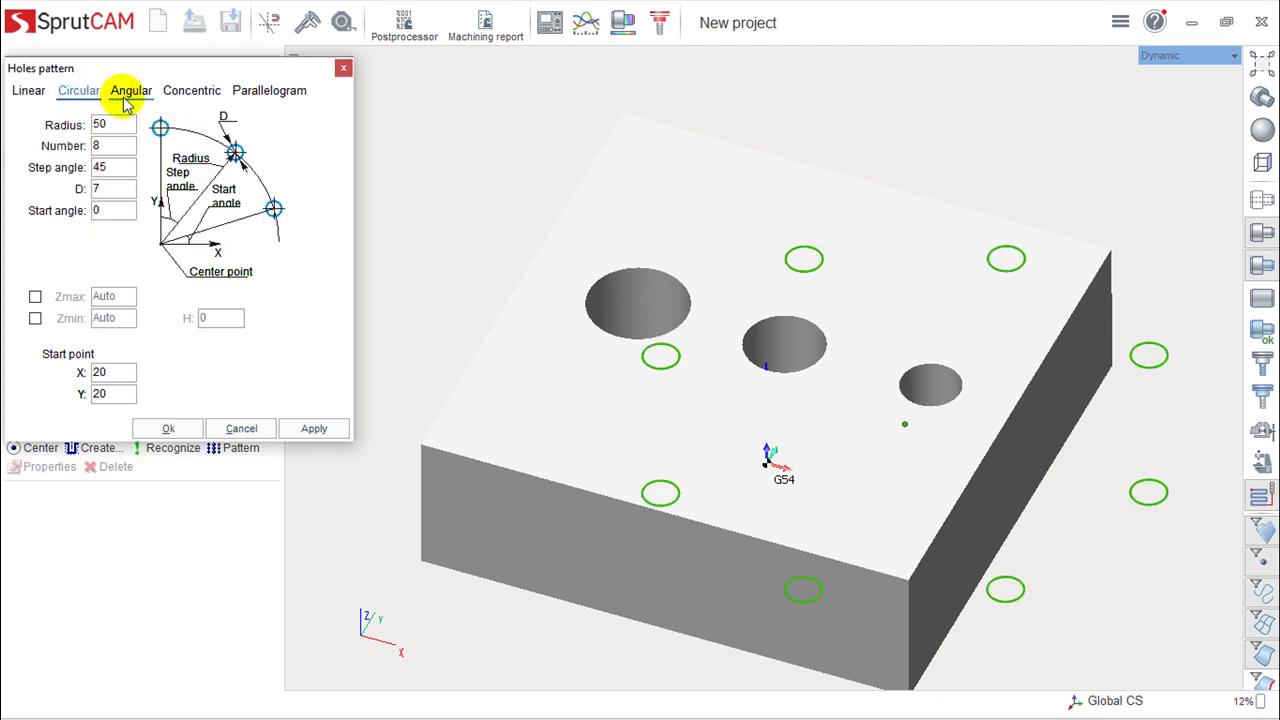
left_click(200, 95)
left_click(285, 97)
left_click(28, 92)
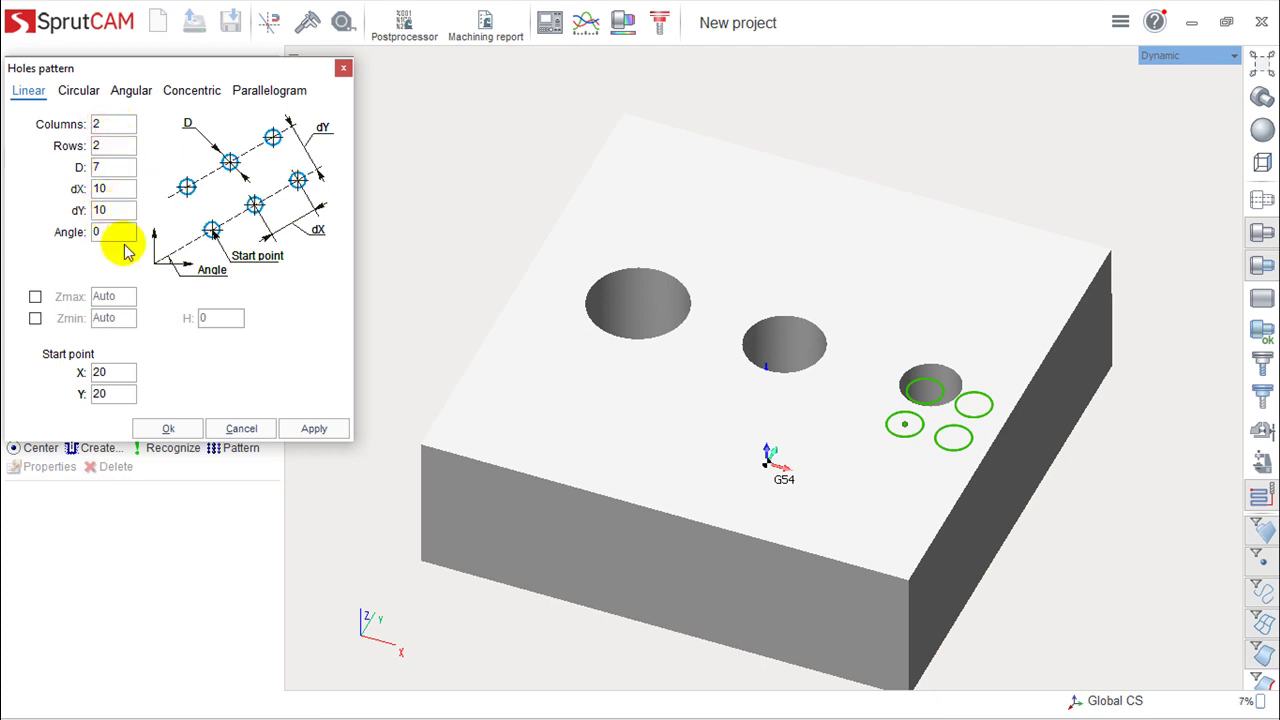
left_click(78, 92)
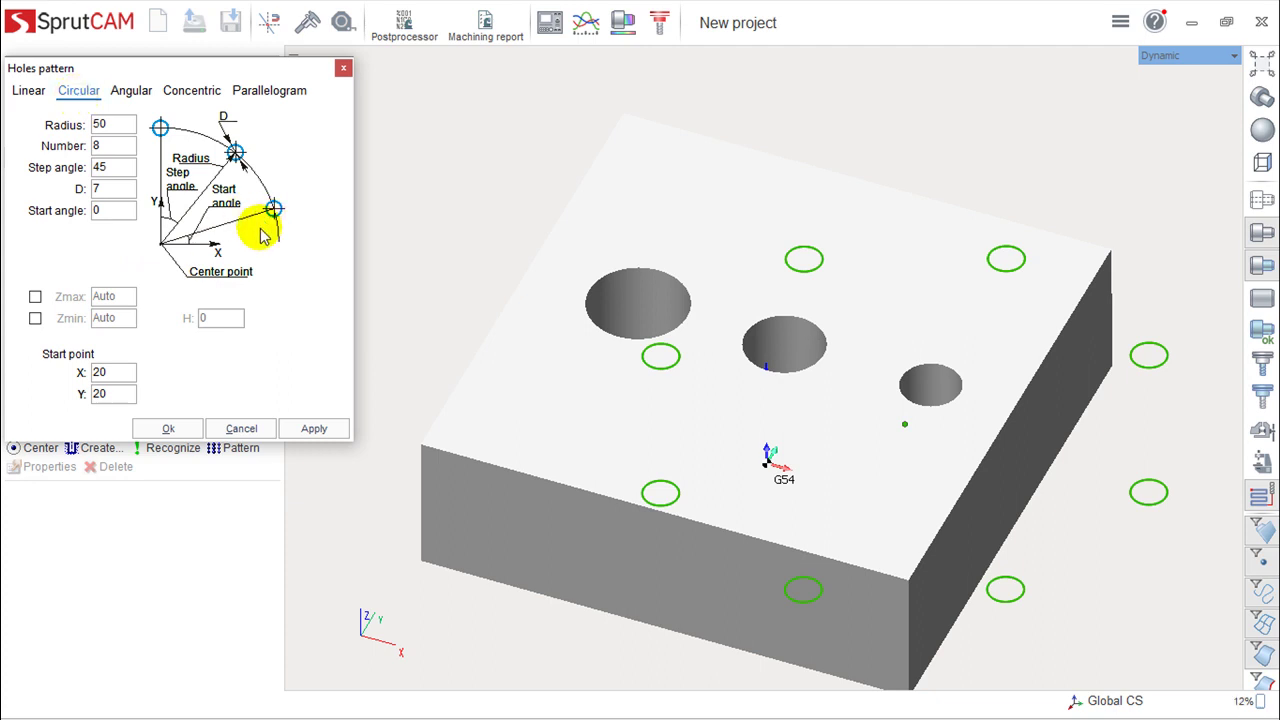
left_click(241, 429)
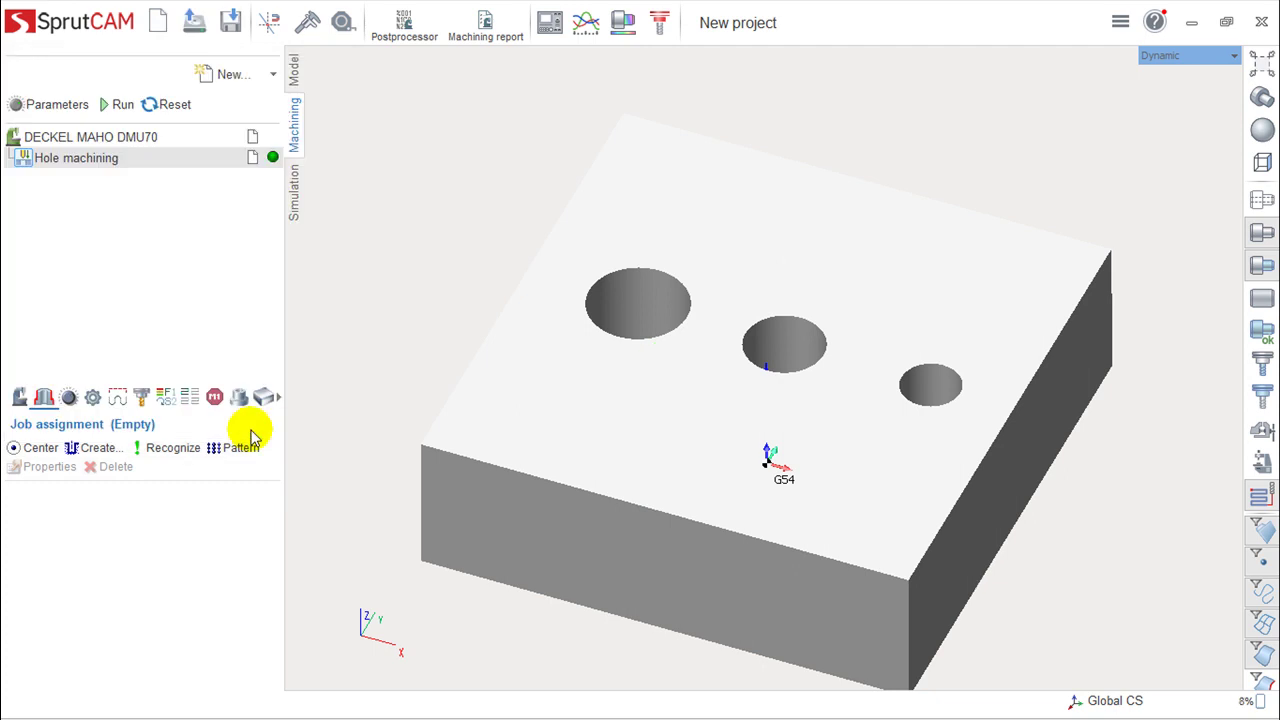
Recognize the part's holes and accept the three found (diameters 12, 30, 20).
left_click(162, 449)
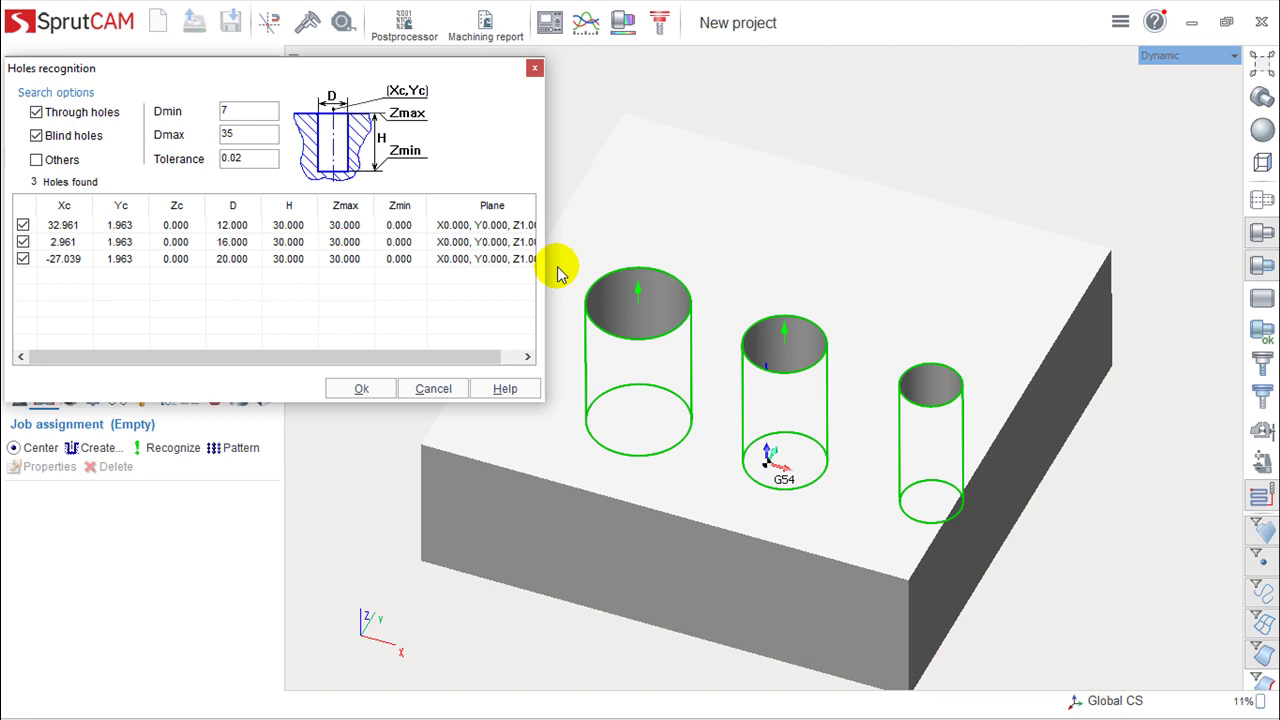
type("30.000")
left_click(283, 226)
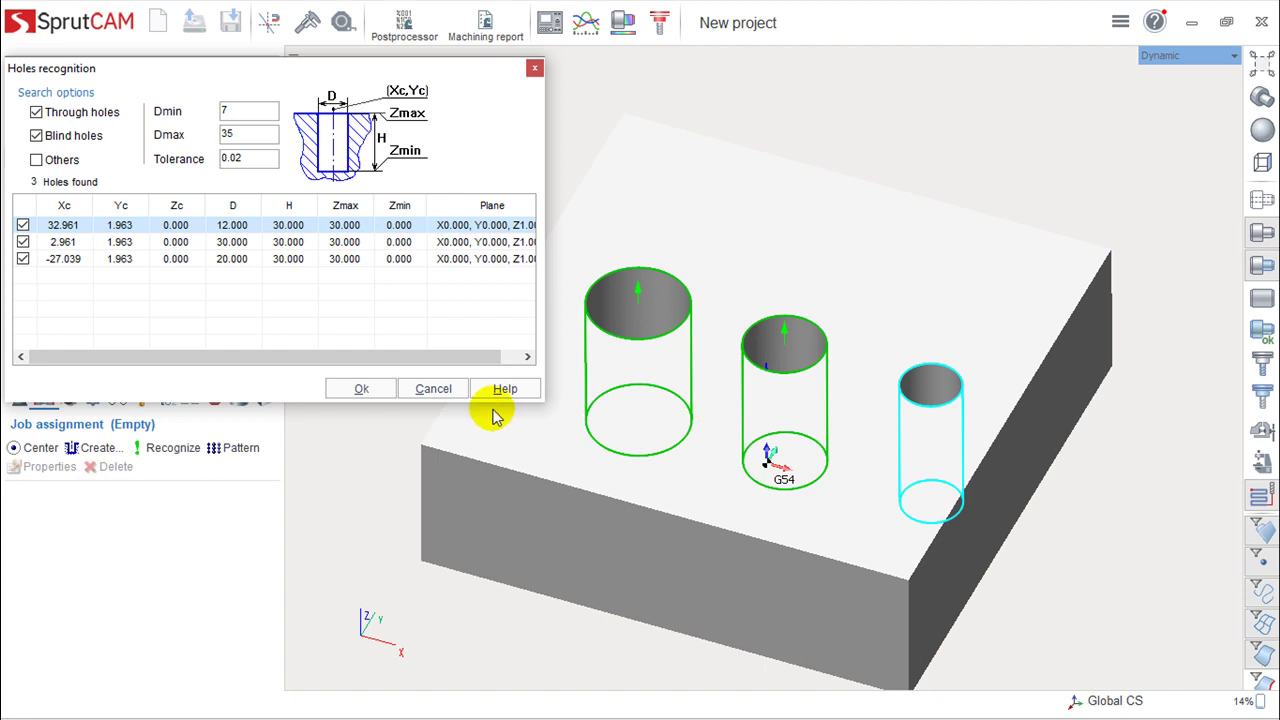
left_click(358, 388)
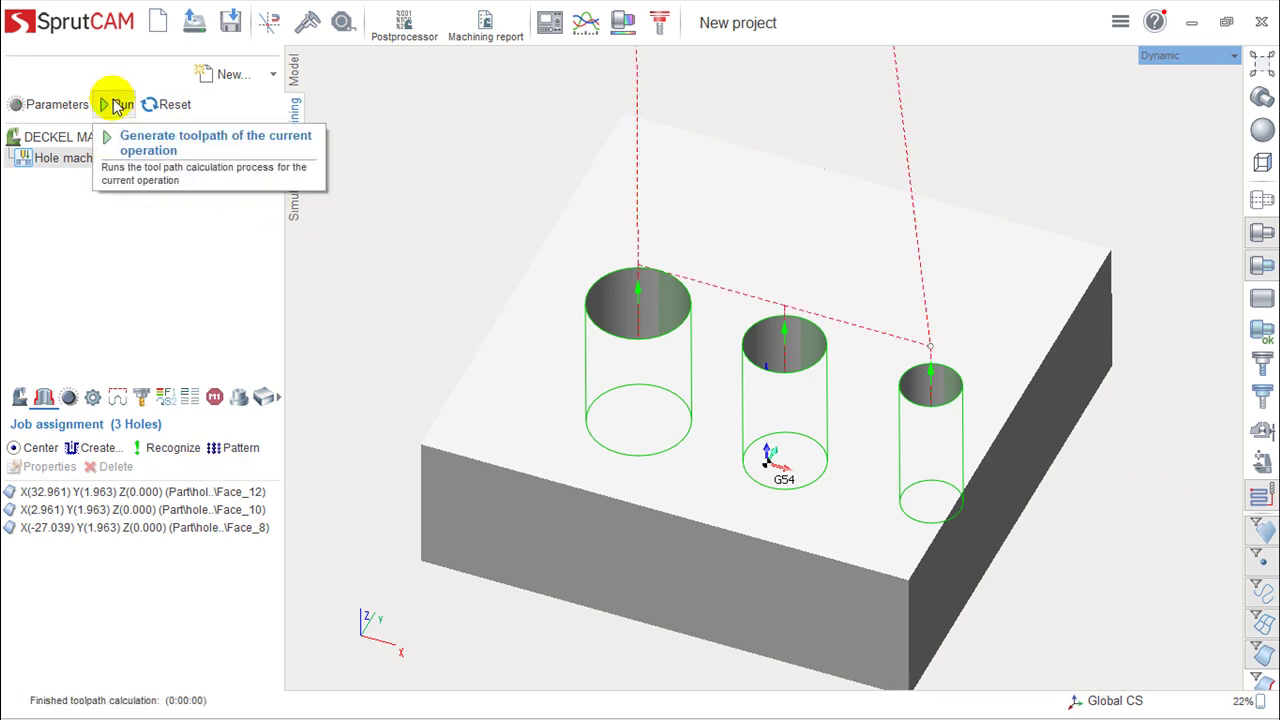
Orbit and zoom around the block to inspect the drilling toolpath from above and isometric.
mouse_move(809, 494)
right_mouse_down()
mouse_move(759, 471)
mouse_move(749, 534)
right_mouse_up()
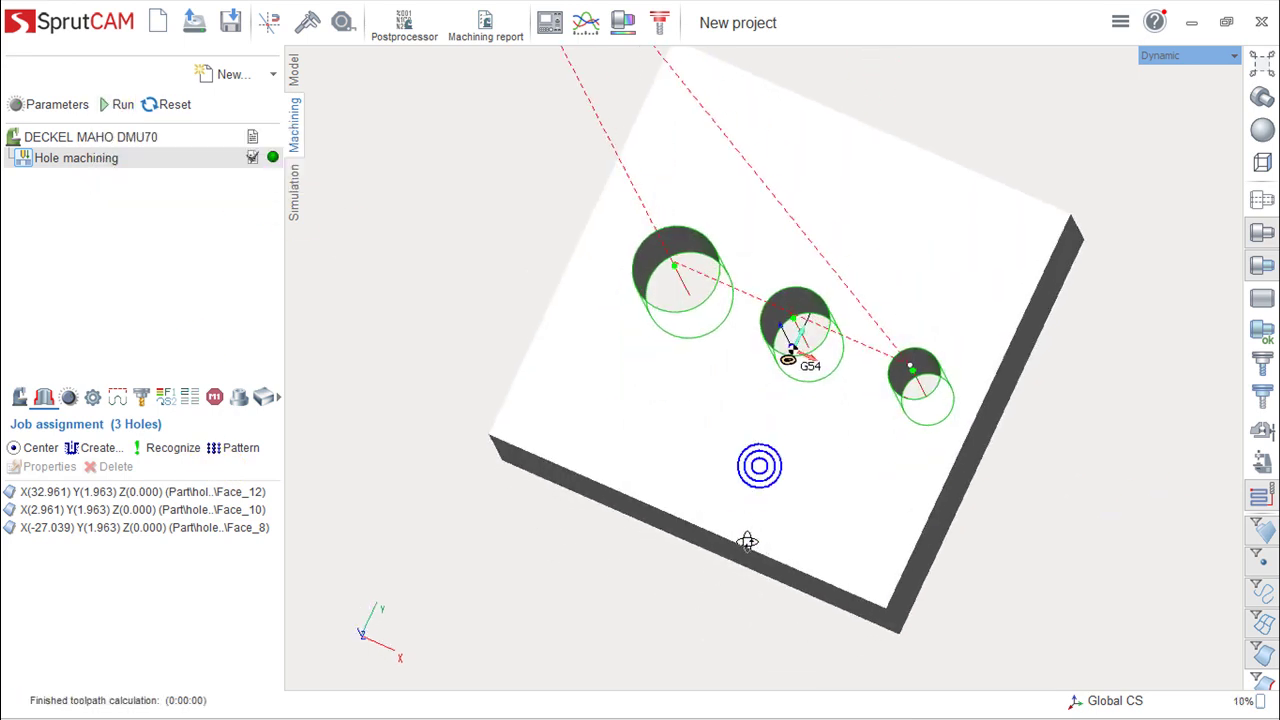
left_click_drag(760, 543, 847, 477)
scroll(847, 477, "up", 3)
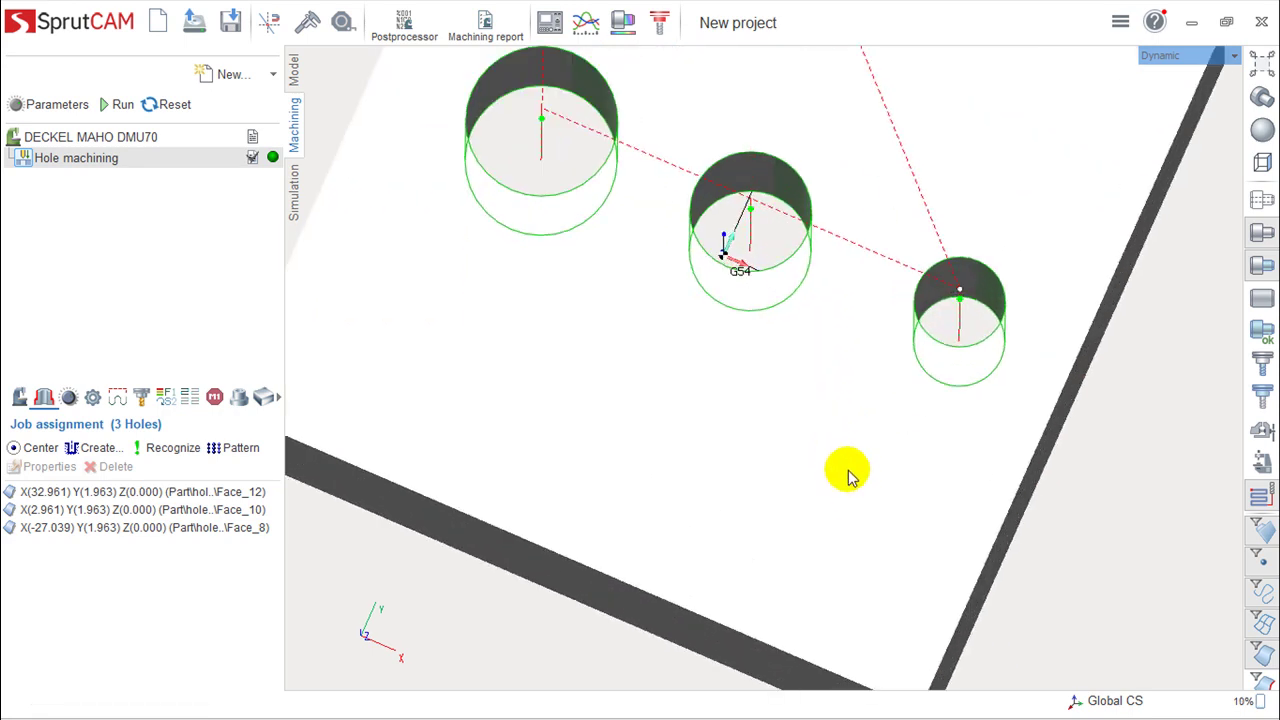
scroll(847, 477, "down", 3)
mouse_move(847, 477)
right_mouse_down()
mouse_move(825, 422)
mouse_move(808, 449)
right_mouse_up()
scroll(808, 449, "up", 2)
Run the machining simulation to drill all three holes, then return to the Machining page.
left_click(292, 195)
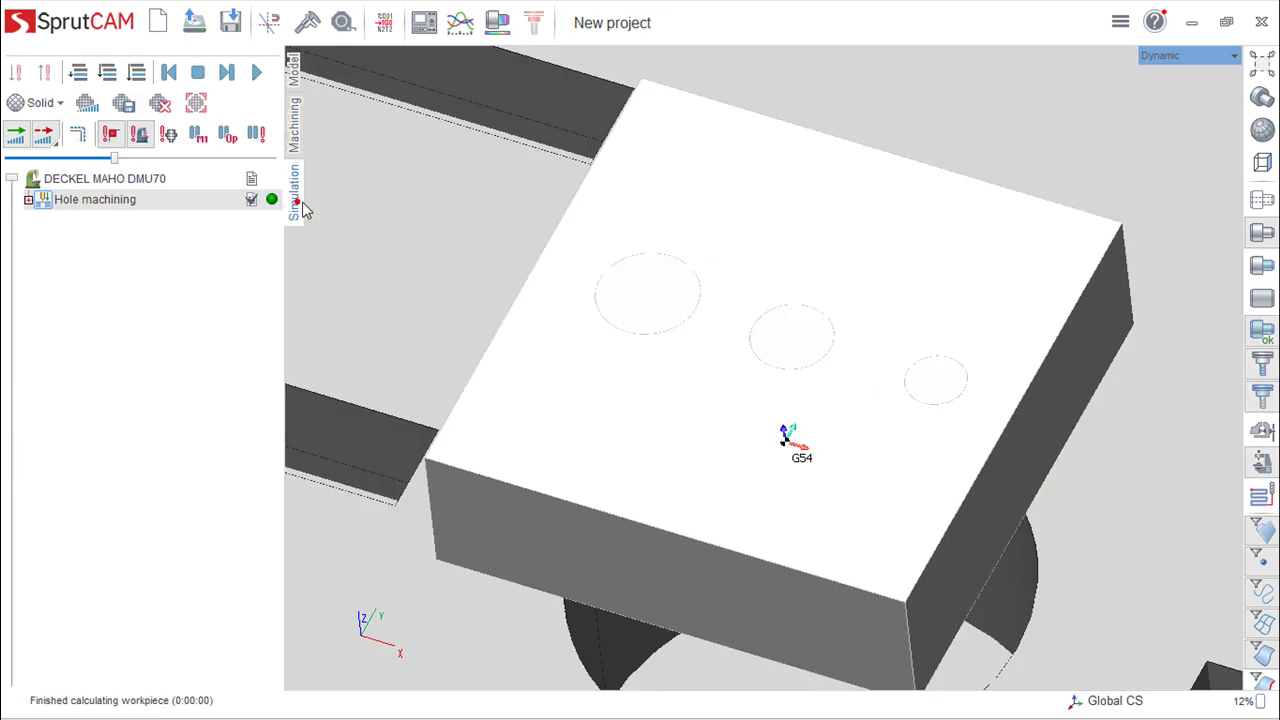
right_click_drag(796, 400, 791, 374)
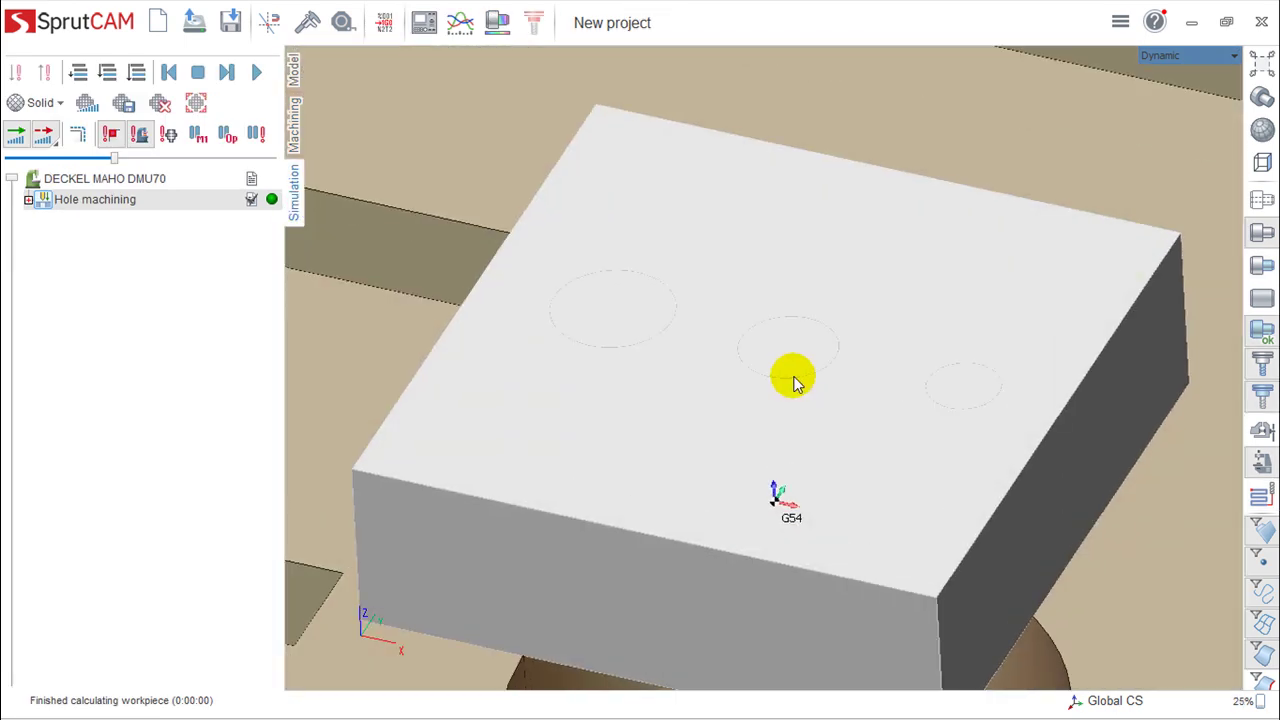
left_click(253, 73)
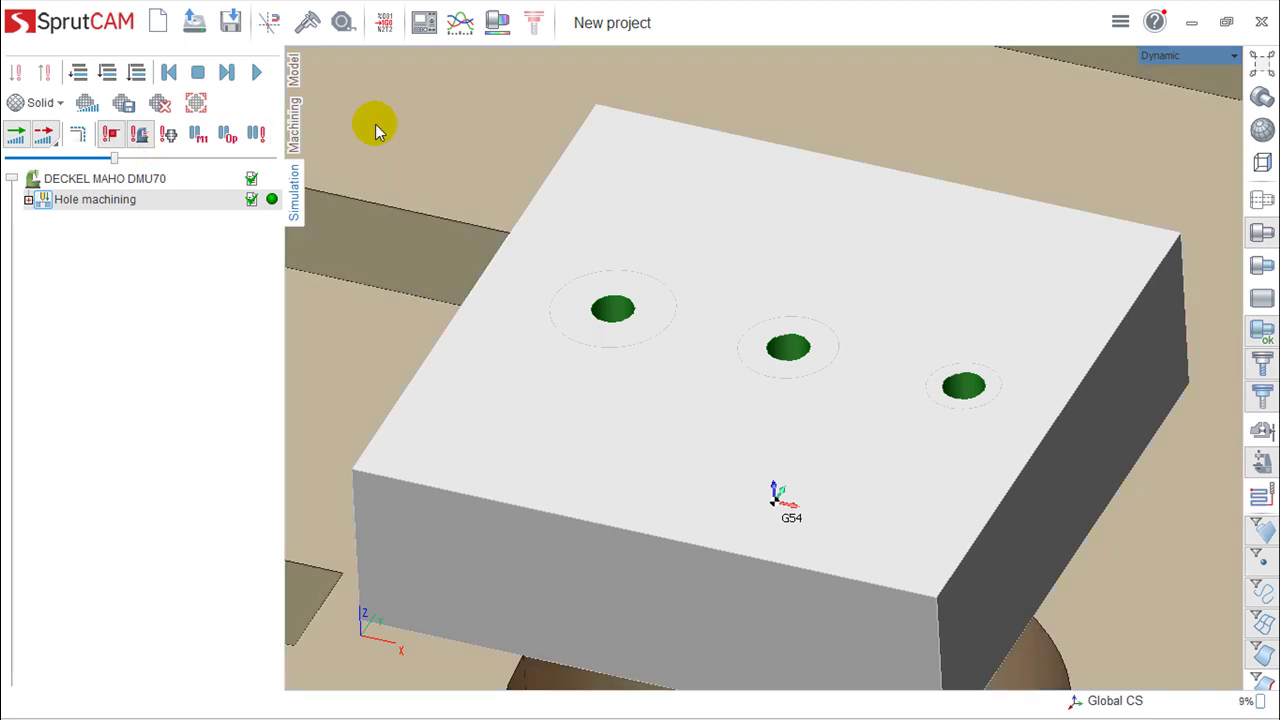
left_click(290, 135)
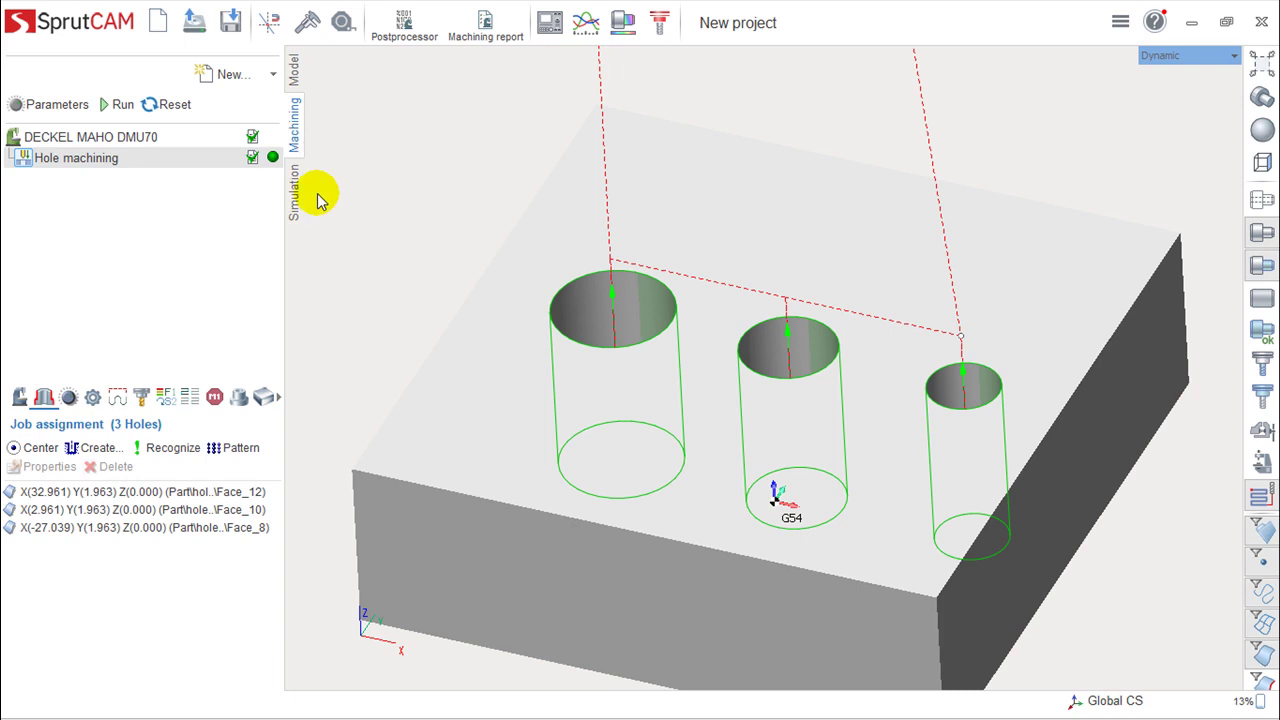